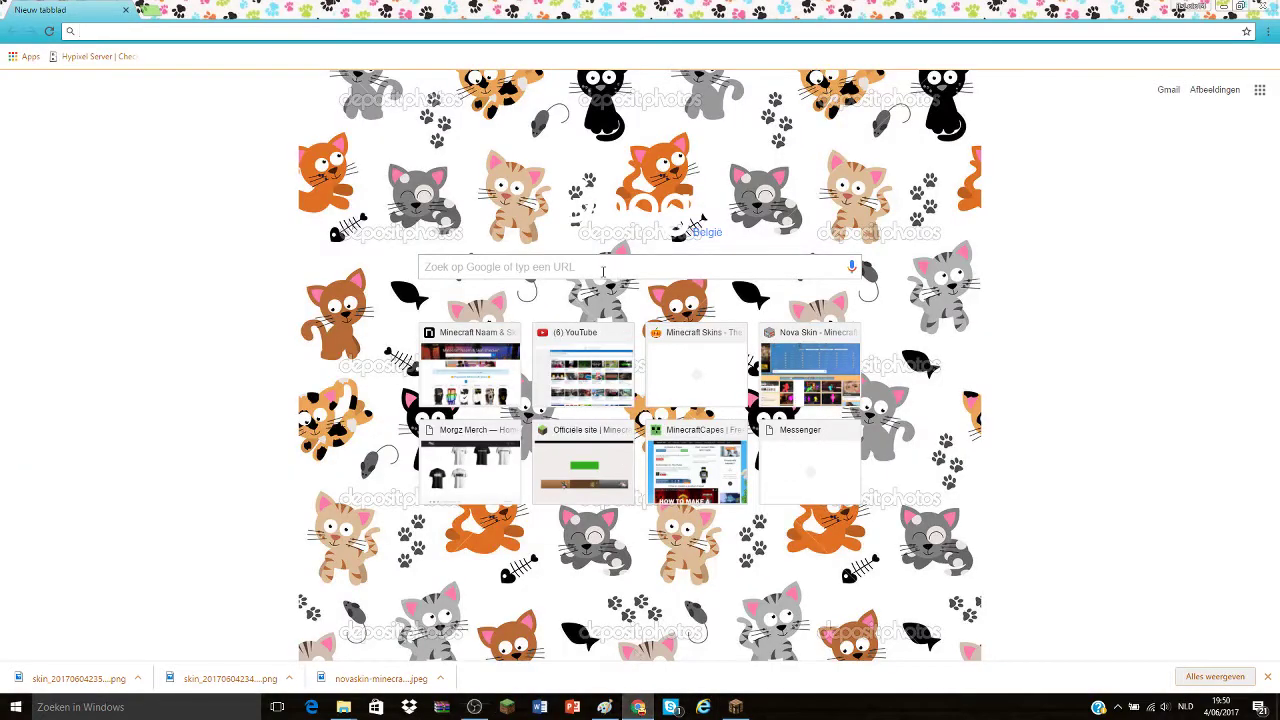
click(600, 269)
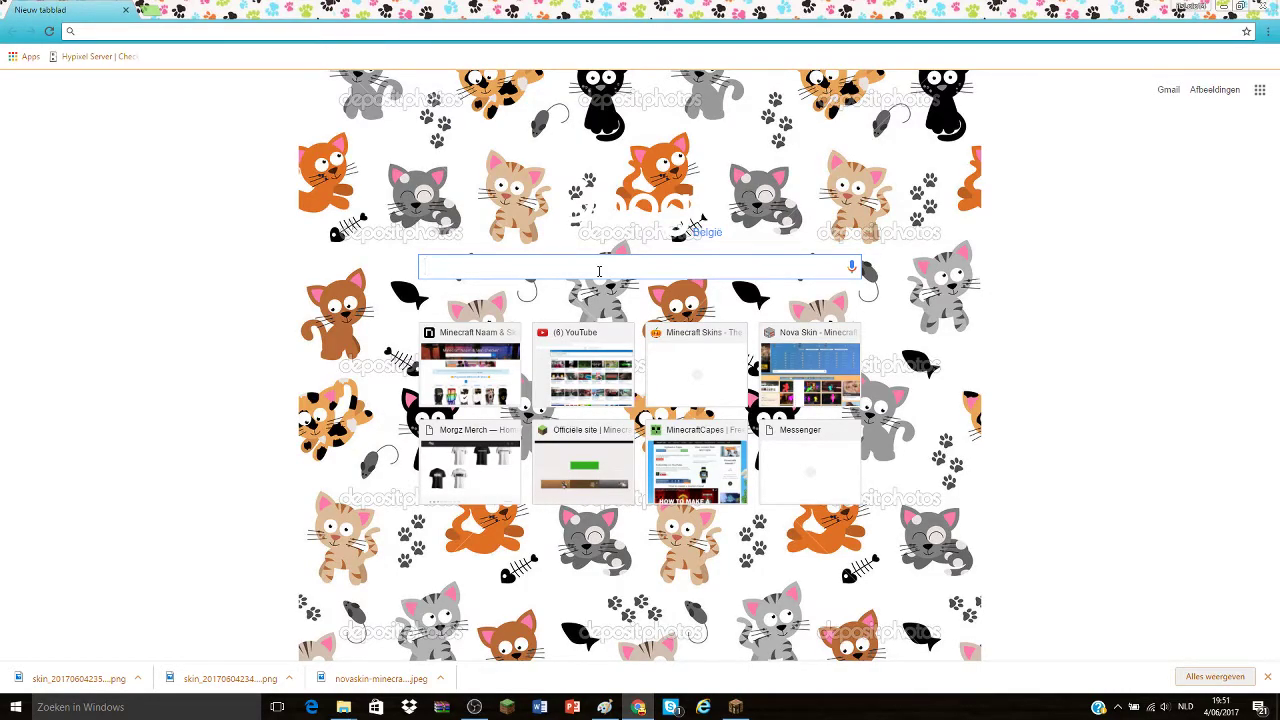
click(250, 31)
text(www.)
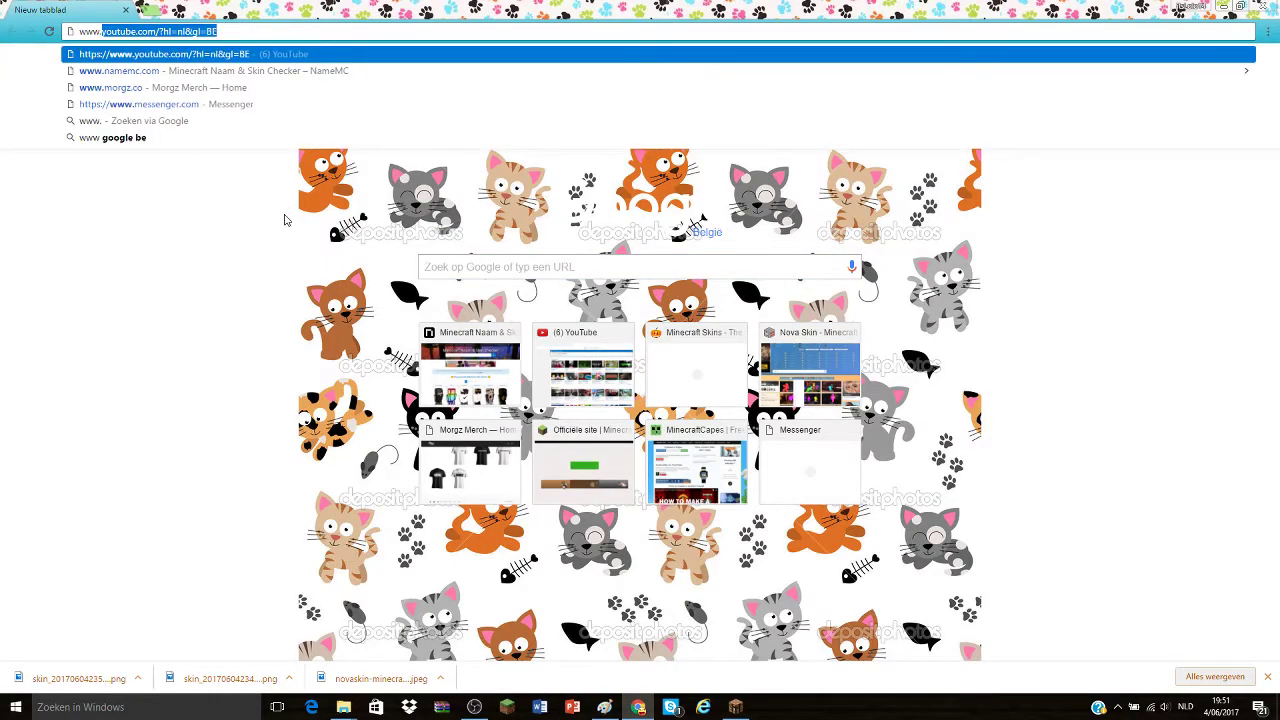
text(opti)
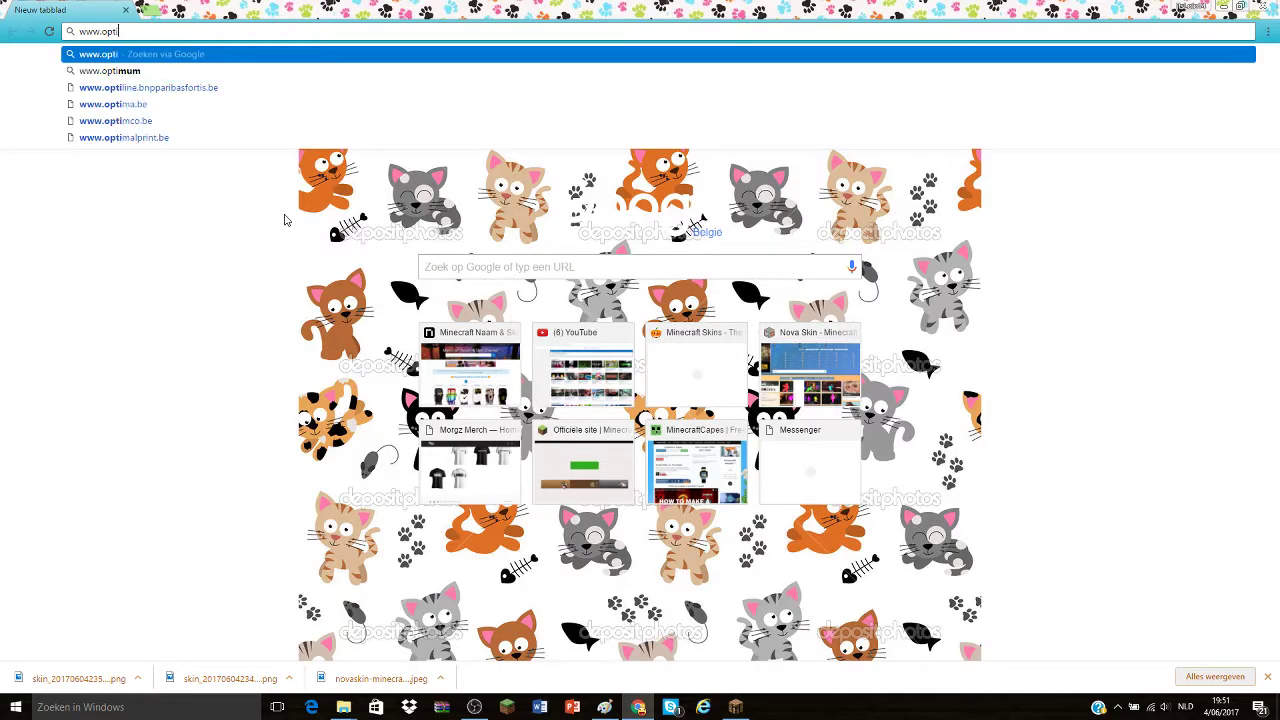
text(fne)
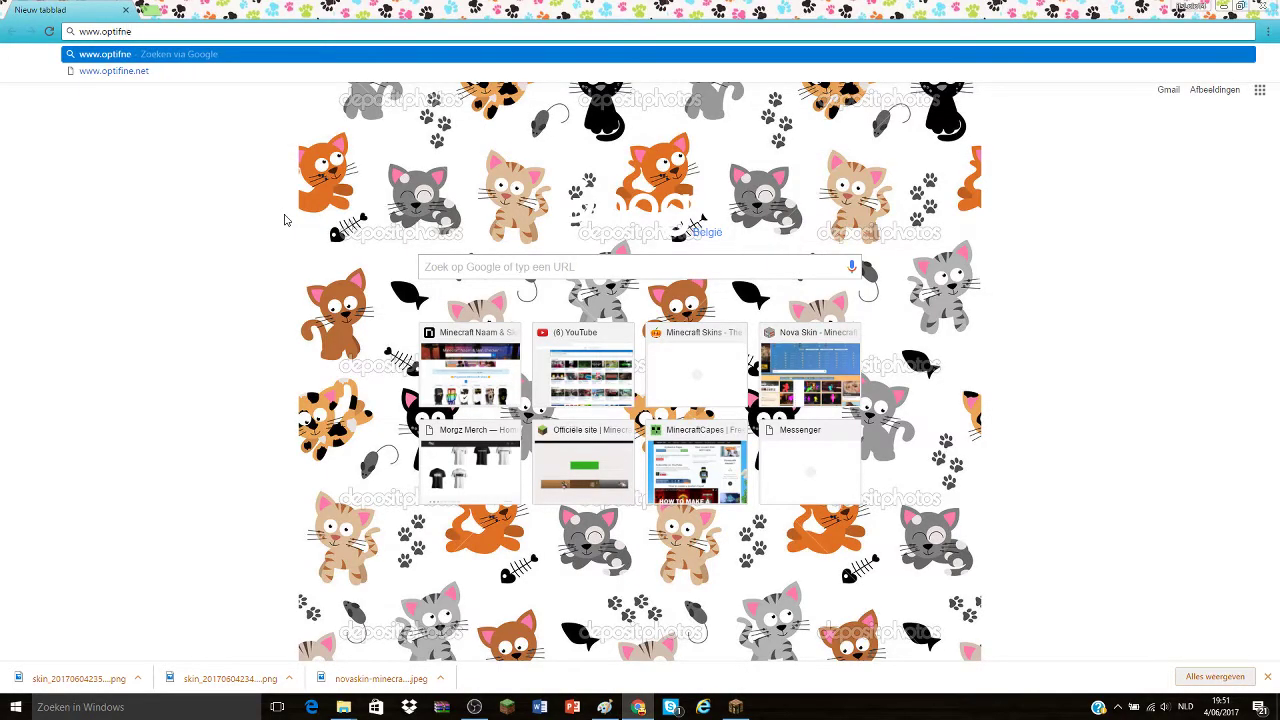
key(Down)
key(Return)
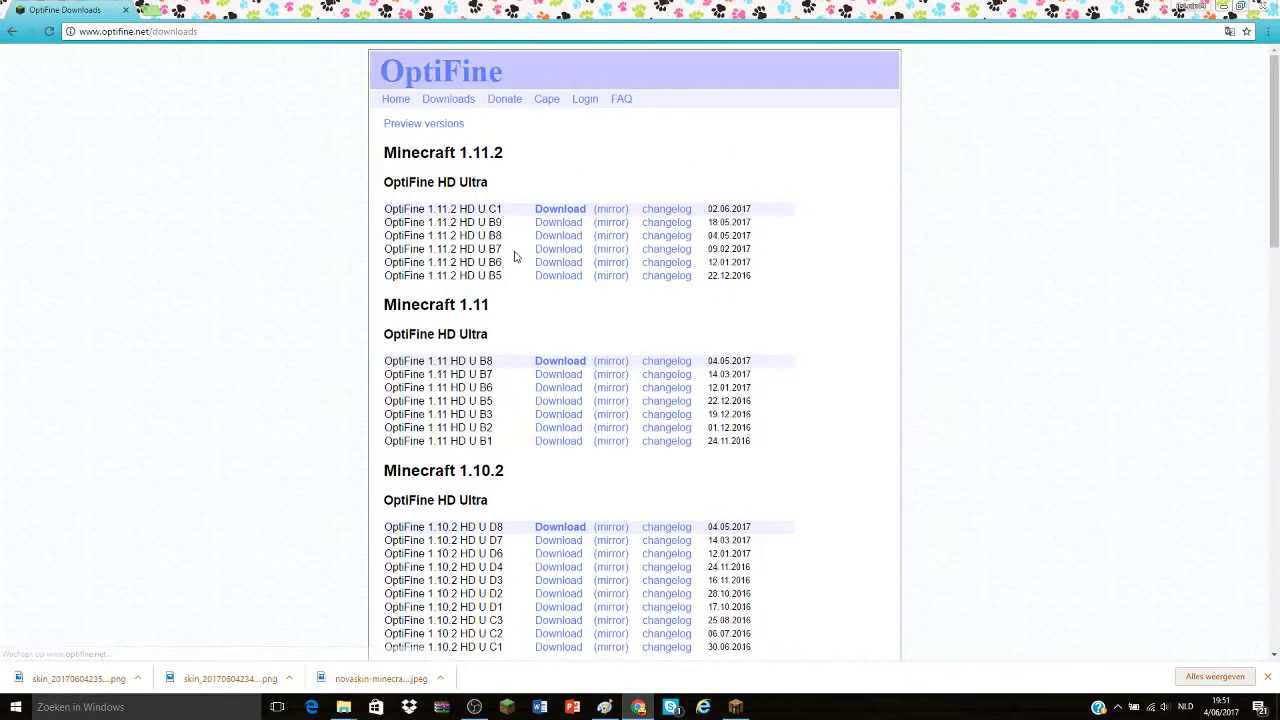
- Download OptiFine 1.11.2 HD U C1 from the Minecraft 1.11.2 list, getting past the ad page, and keep the flagged jar file
scroll(553, 457, down, 12)
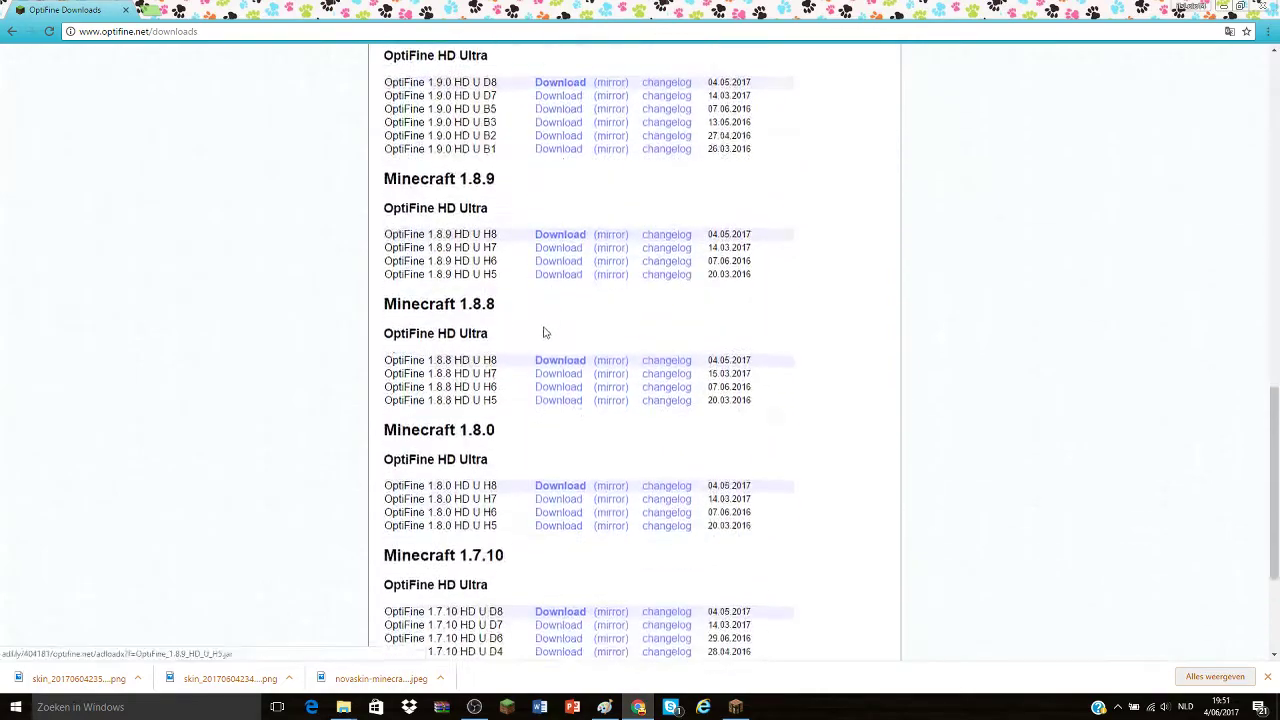
scroll(555, 230, up, 7)
scroll(553, 272, up, 5)
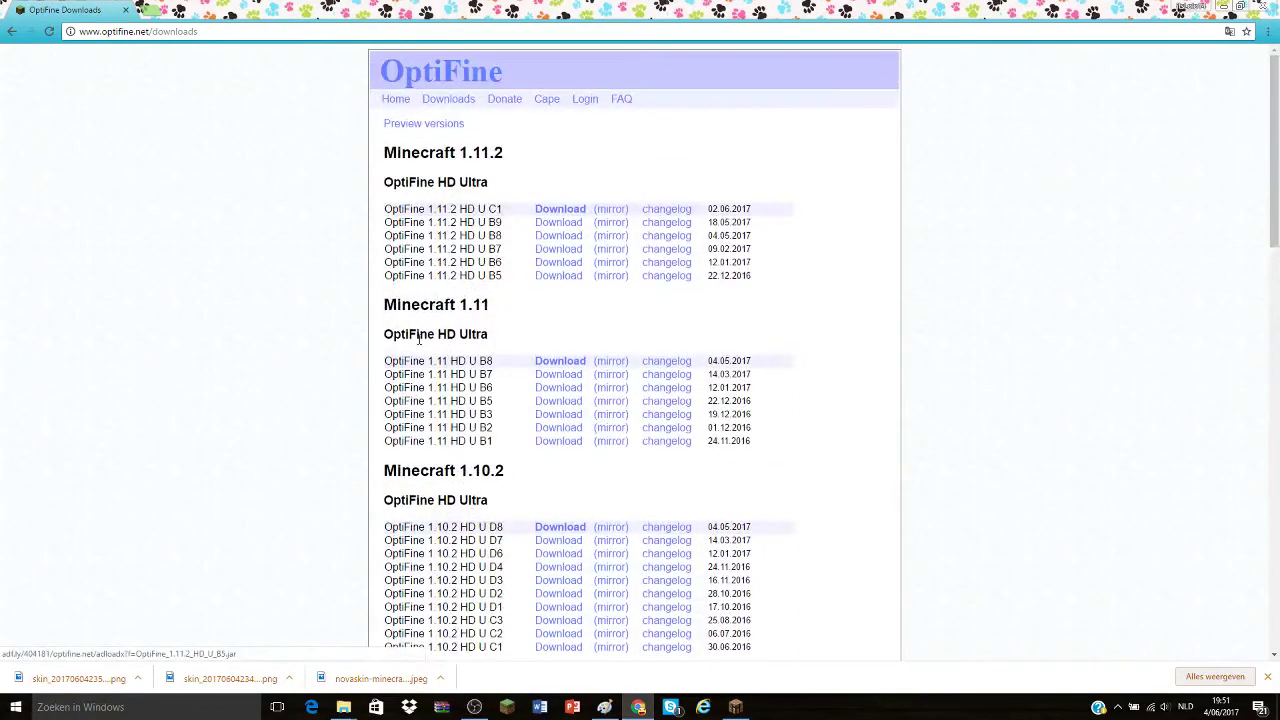
scroll(517, 390, down, 5)
scroll(517, 390, down, 9)
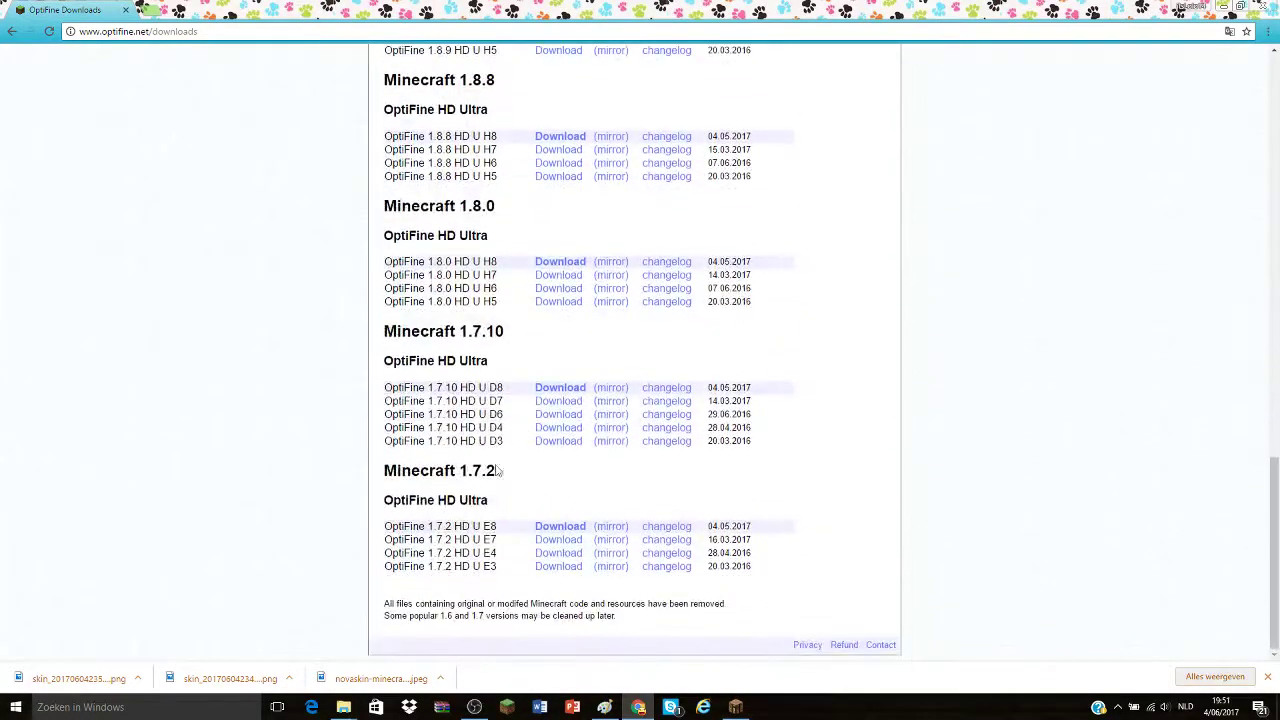
scroll(515, 471, up, 15)
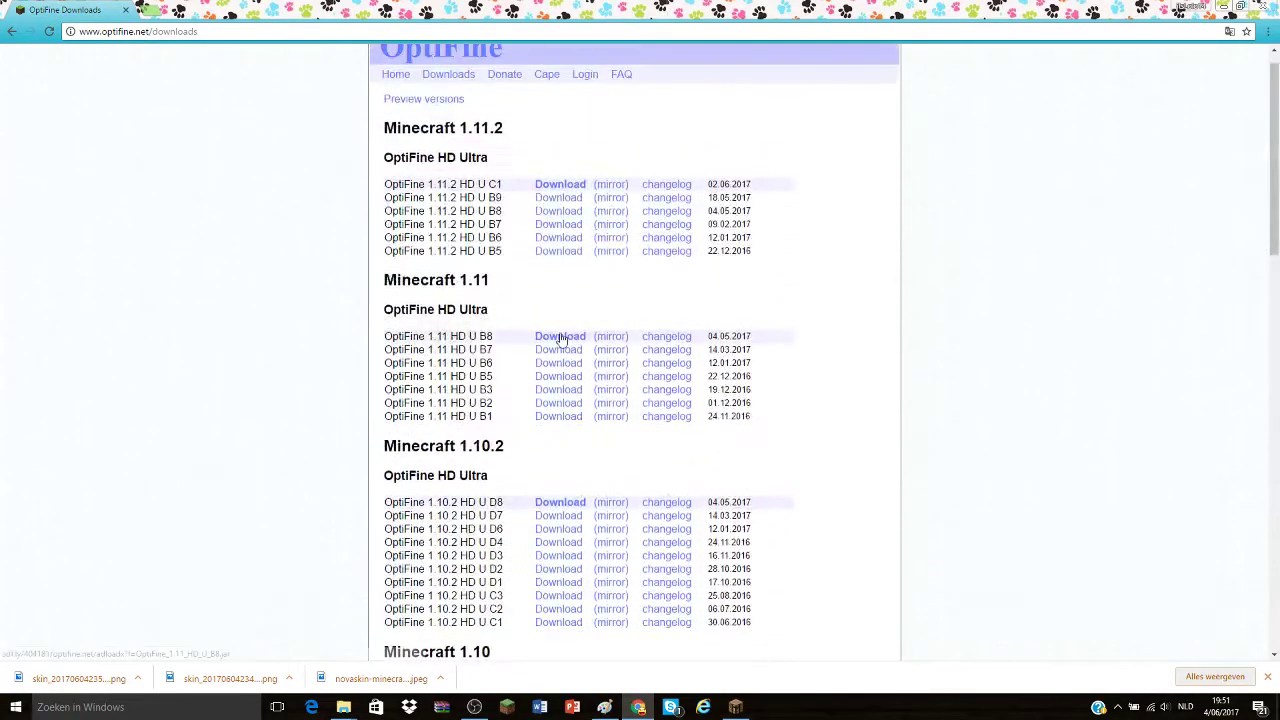
click(570, 208)
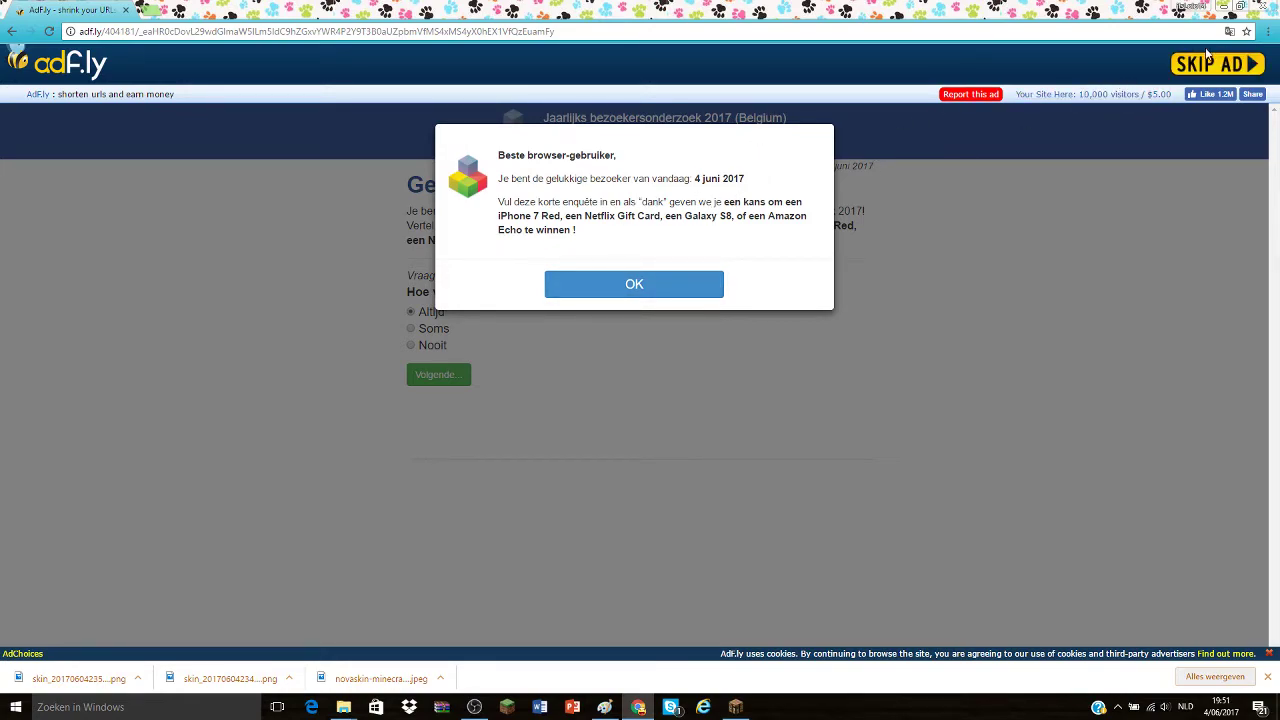
click(690, 290)
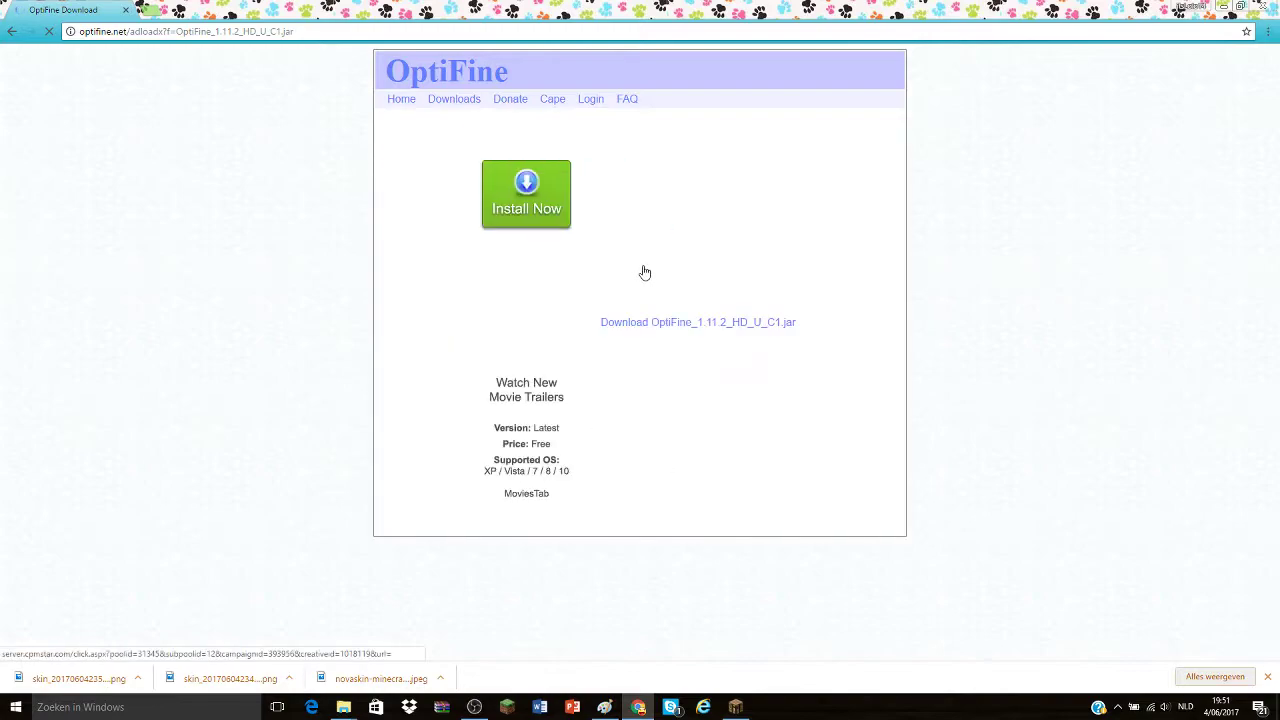
click(657, 323)
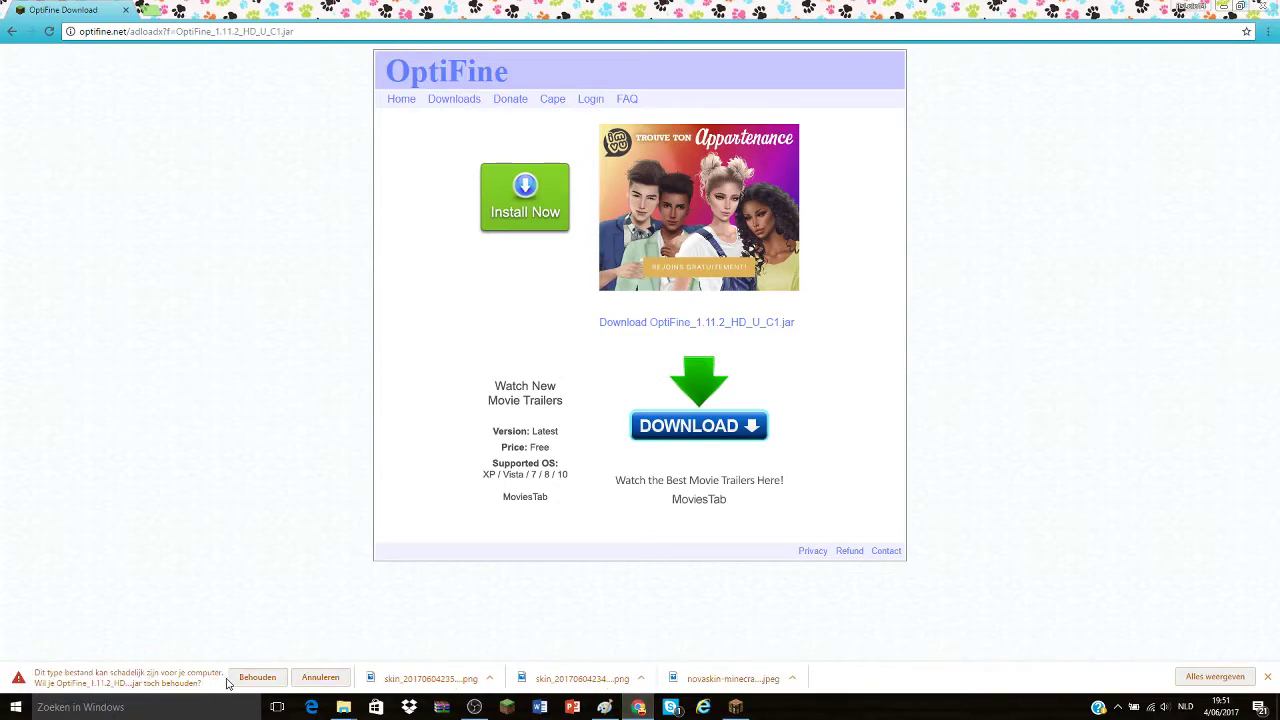
click(257, 678)
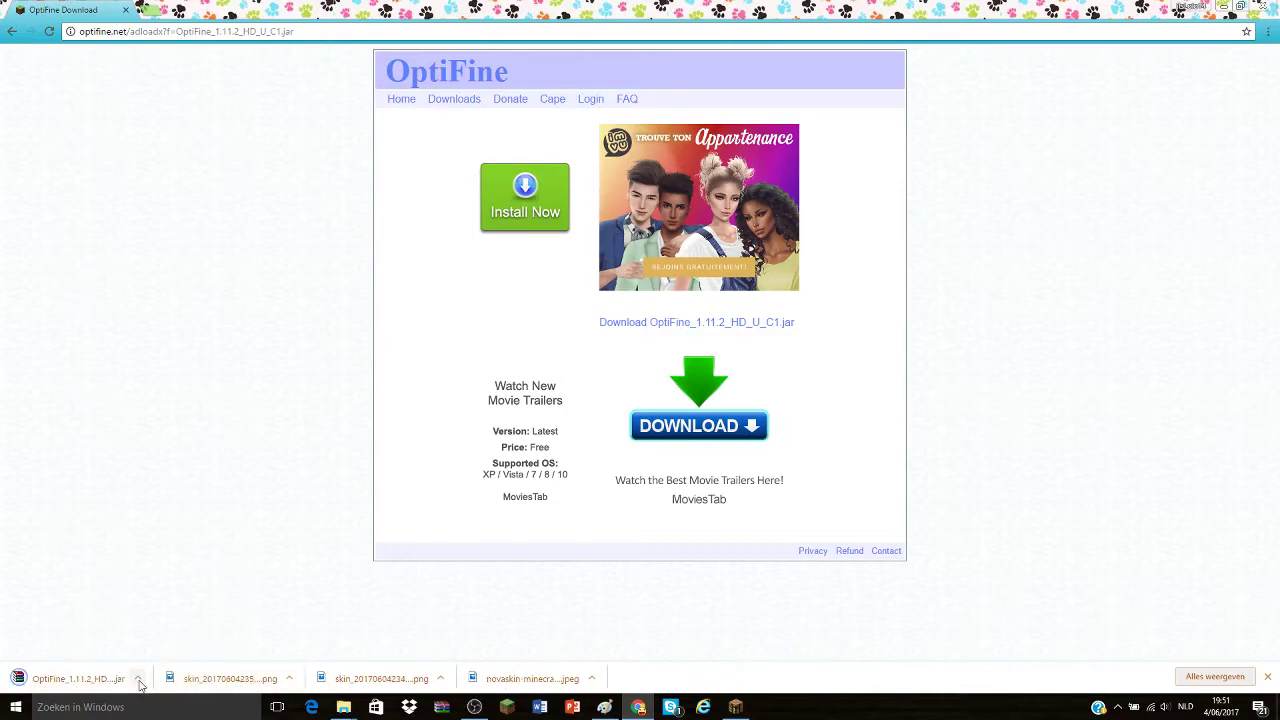
click(139, 679)
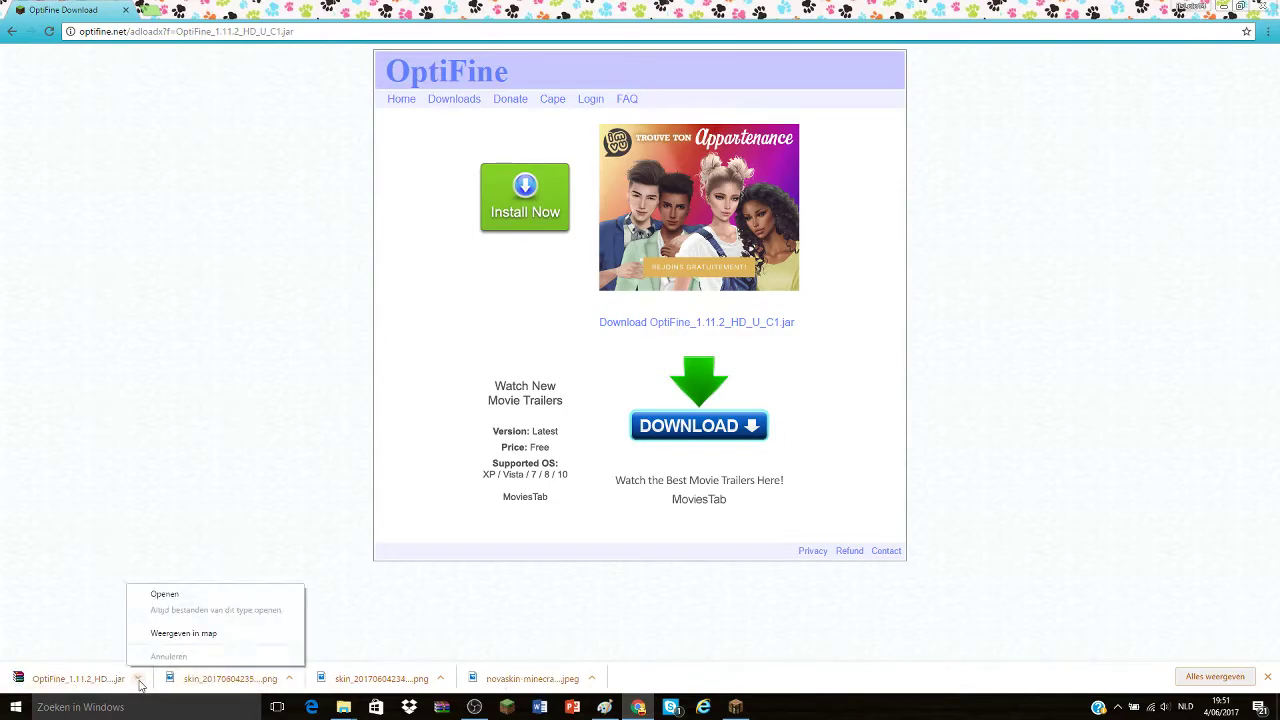
click(163, 595)
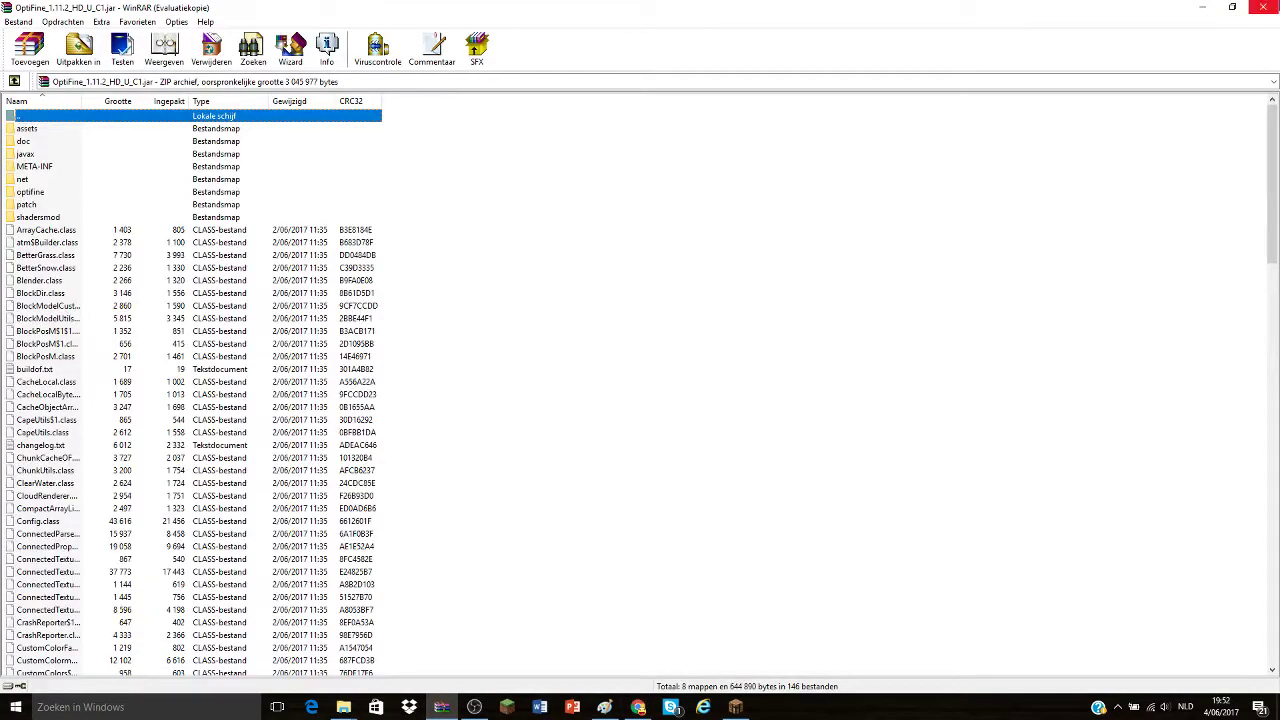
click(1263, 7)
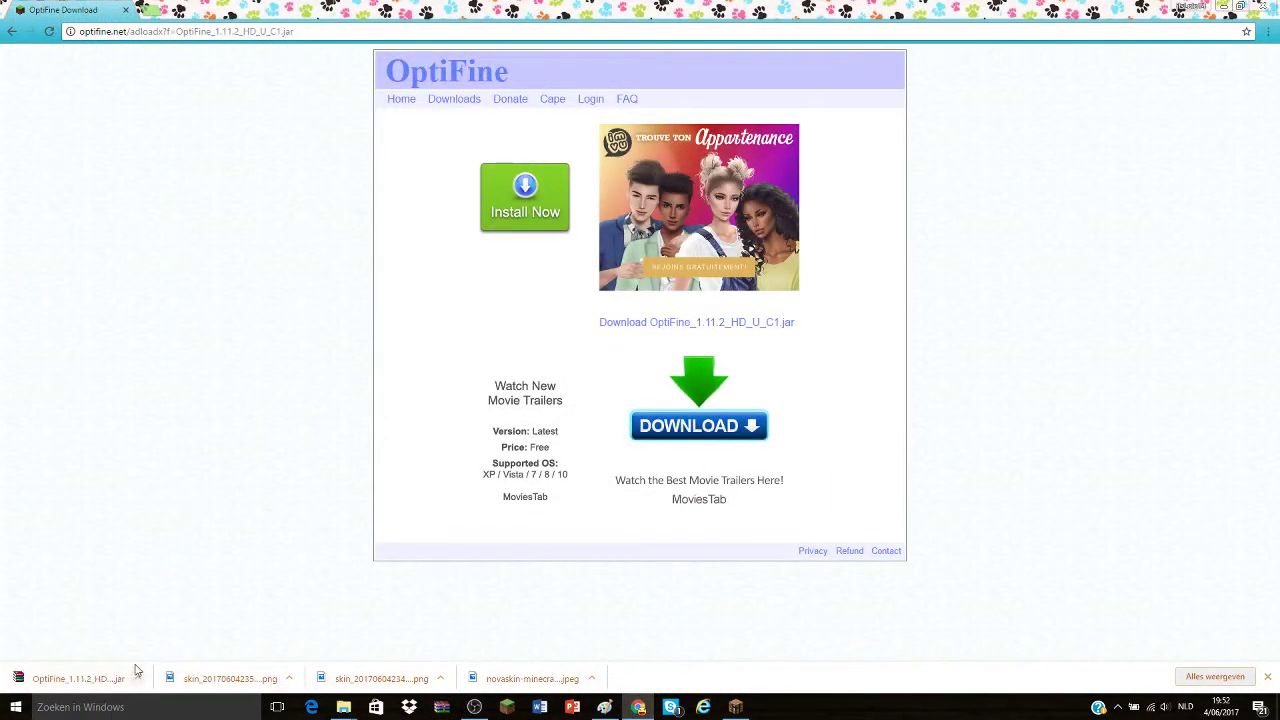
- Show the downloaded OptiFine_1.11.2_HD_U_C1 file in its folder and open it with Java(TM) Platform SE binary
click(138, 678)
click(158, 632)
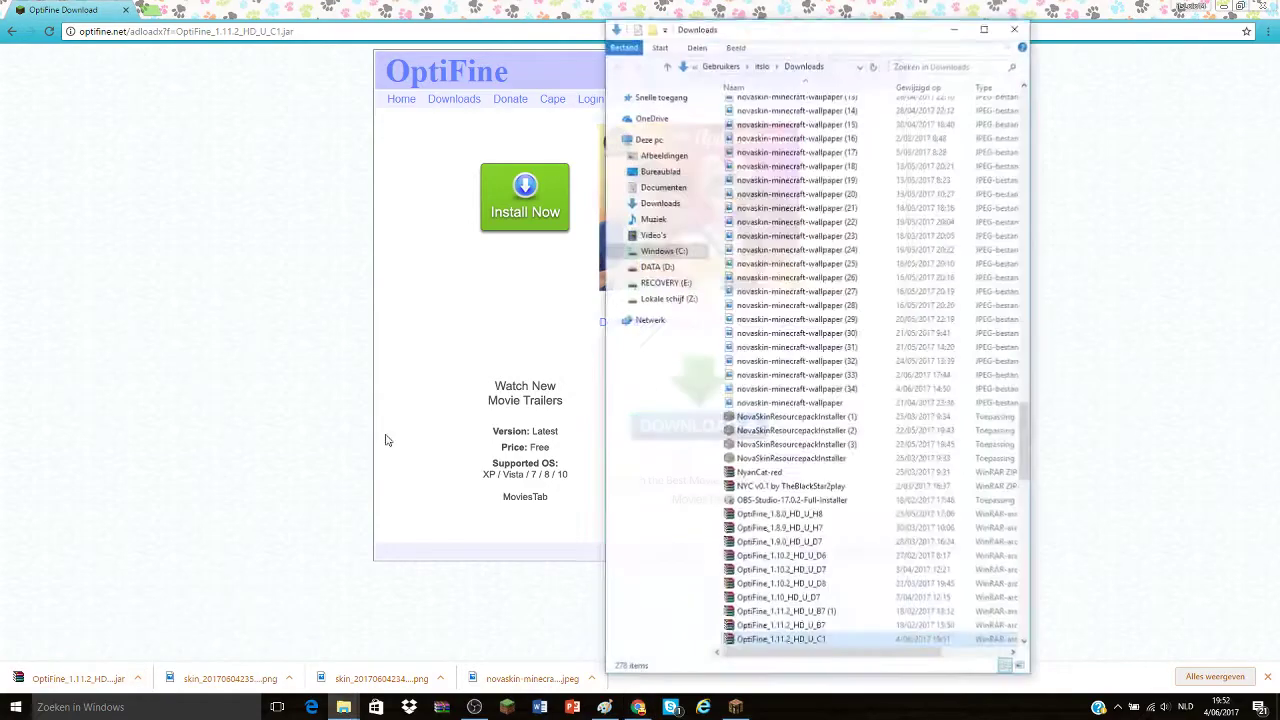
right_click(746, 642)
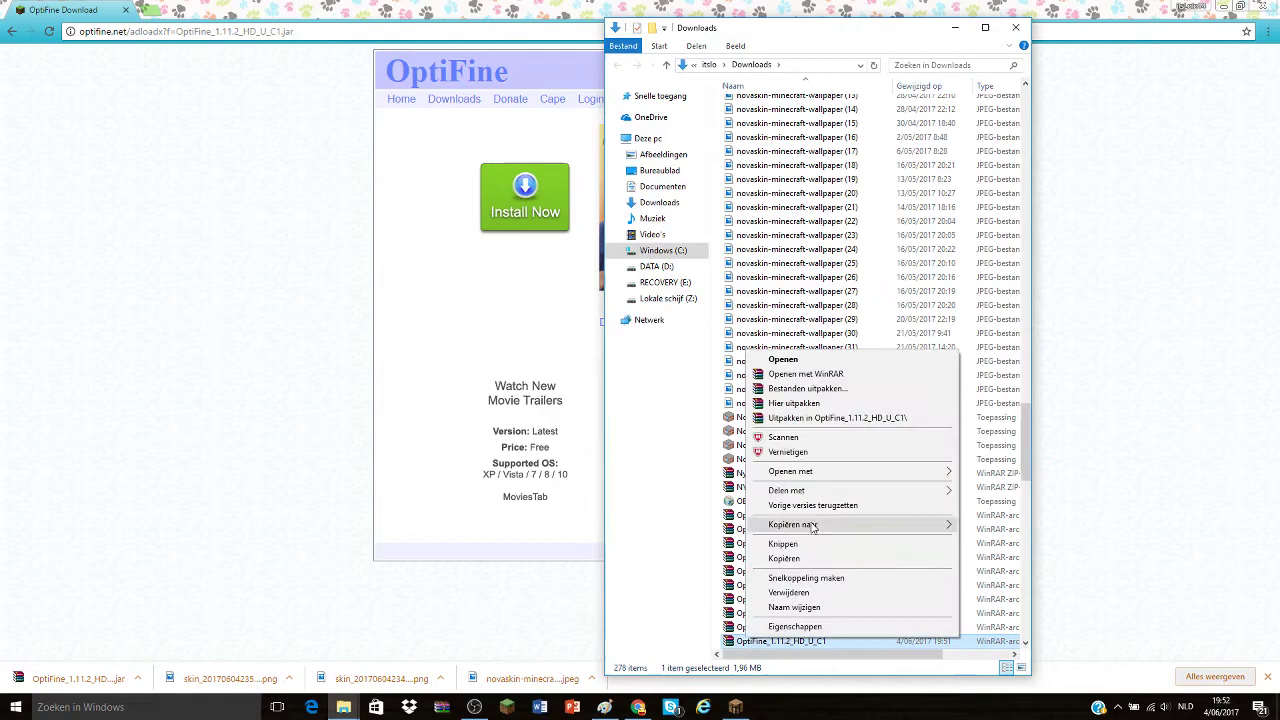
mouse_move(816, 472)
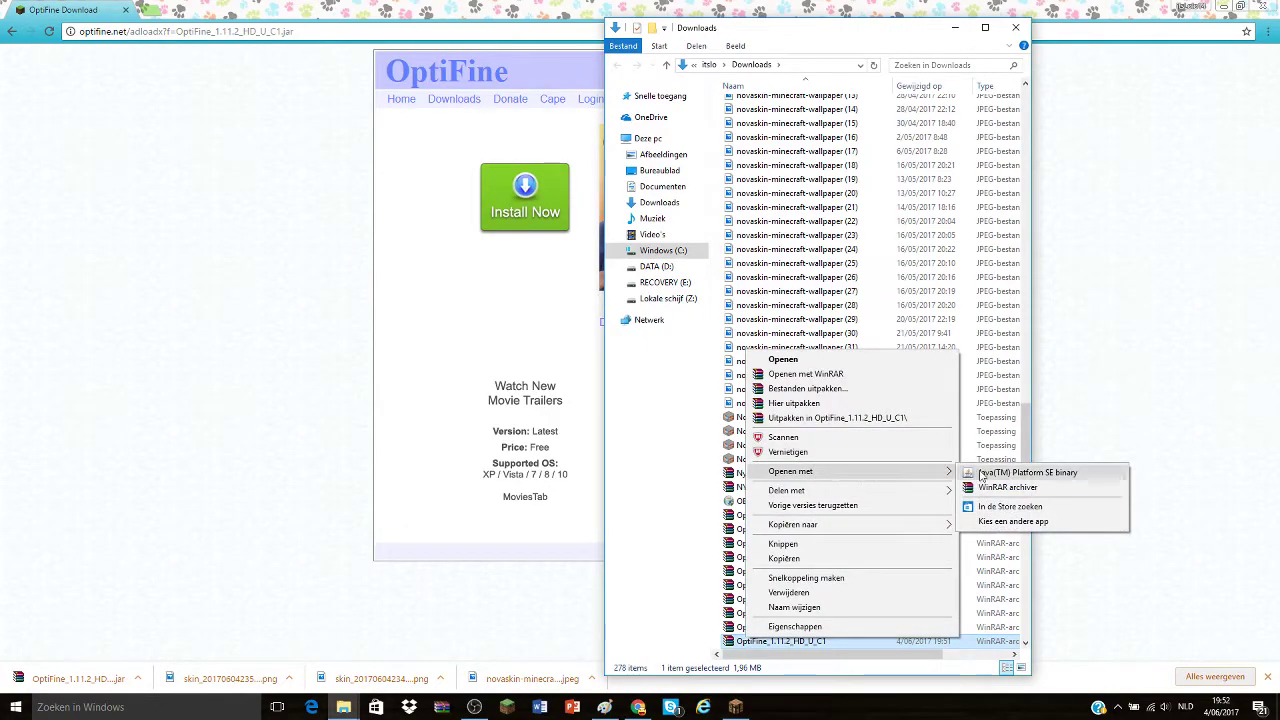
click(982, 474)
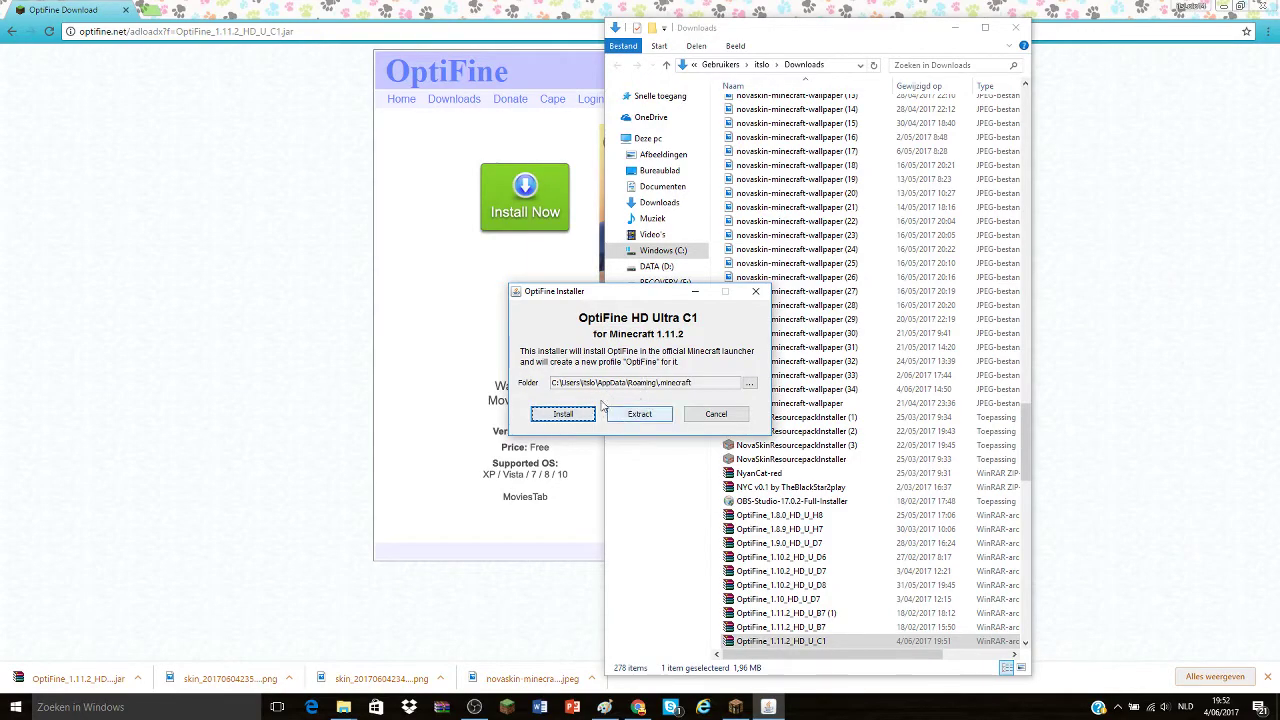
- Install OptiFine HD Ultra C1 into the preset .minecraft folder, dismiss the installer message and minimize the Downloads window
click(549, 420)
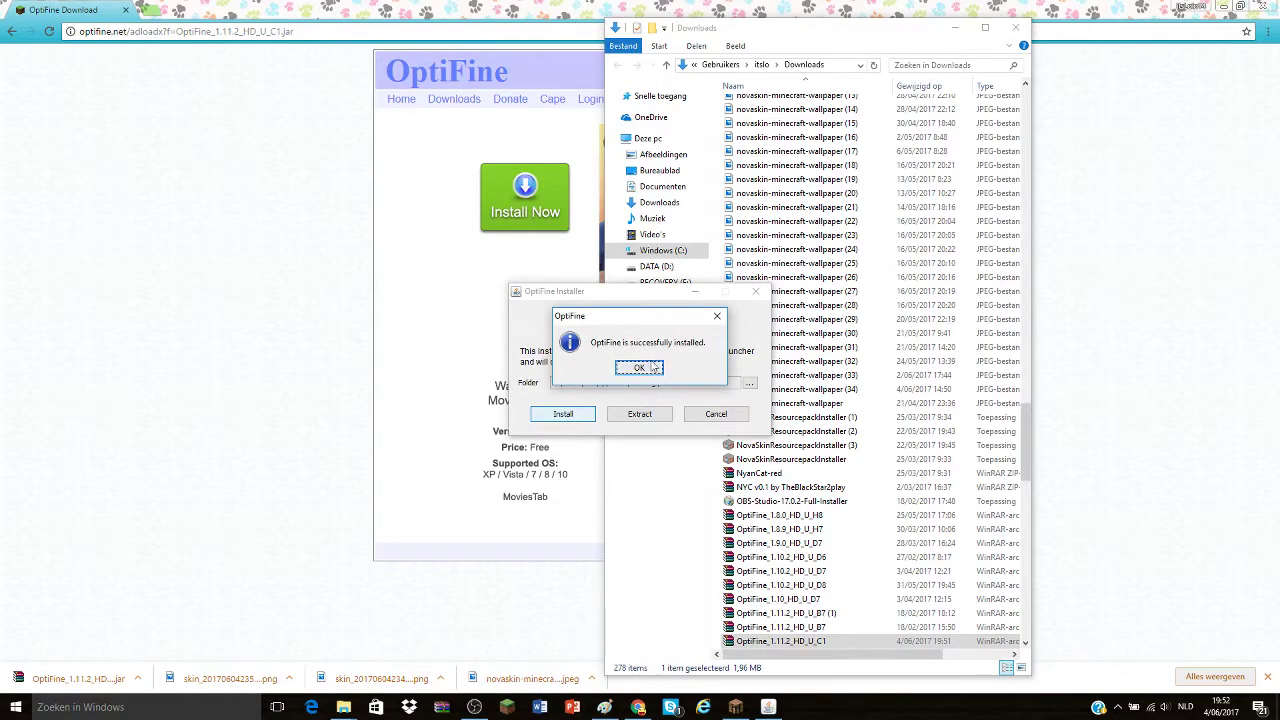
click(640, 368)
click(955, 27)
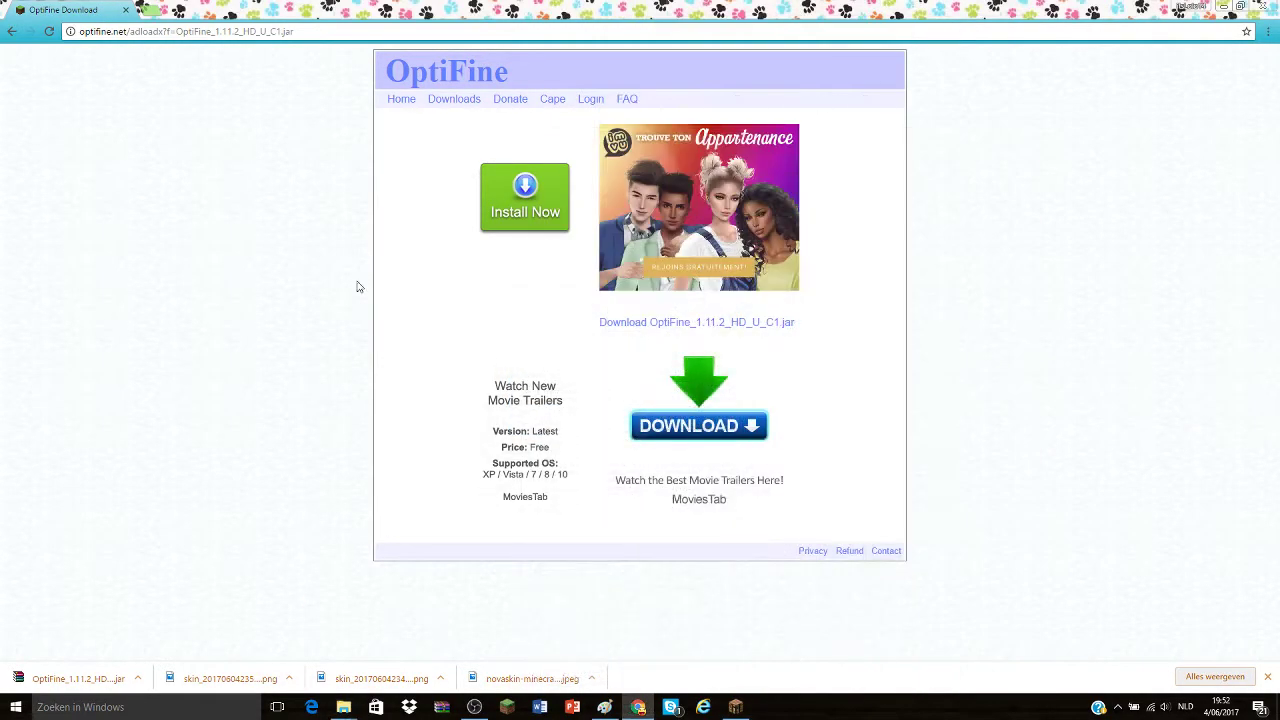
- Search the web for "shaders 1.11.2" in a new tab and open the Minecraft 1.11.2 Shaders result from Shaders Mods
click(157, 12)
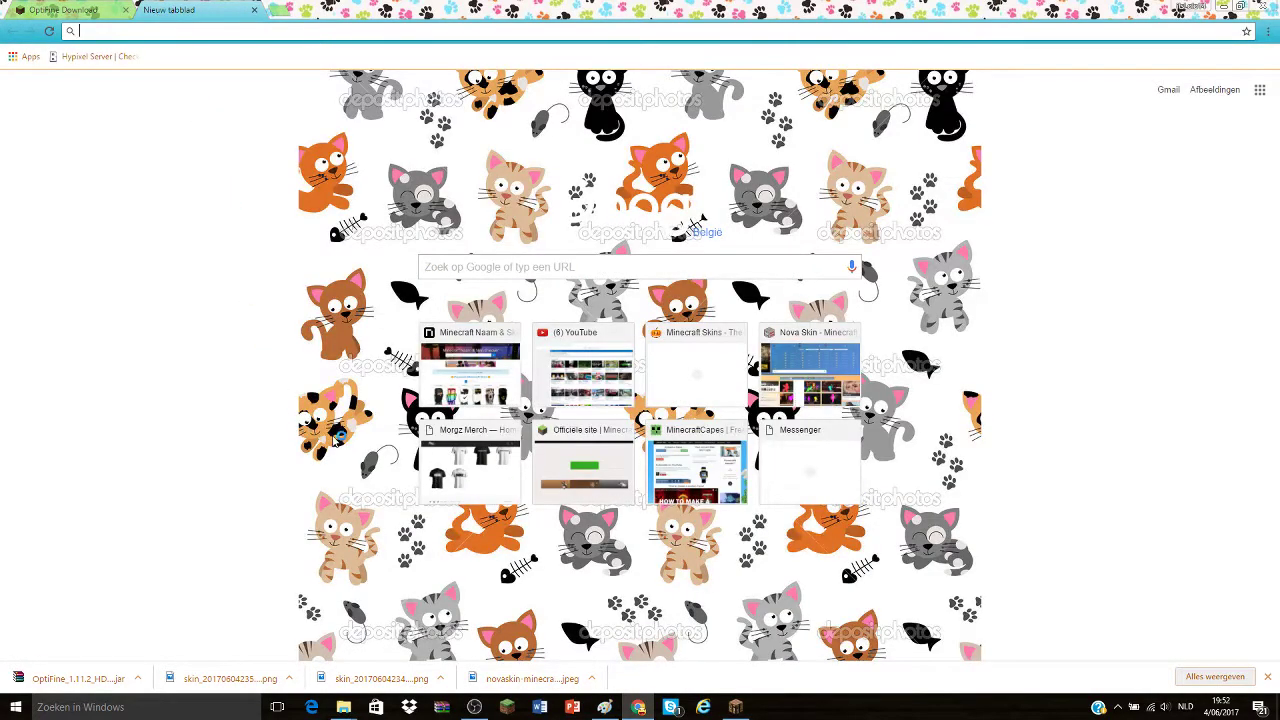
text(shaders)
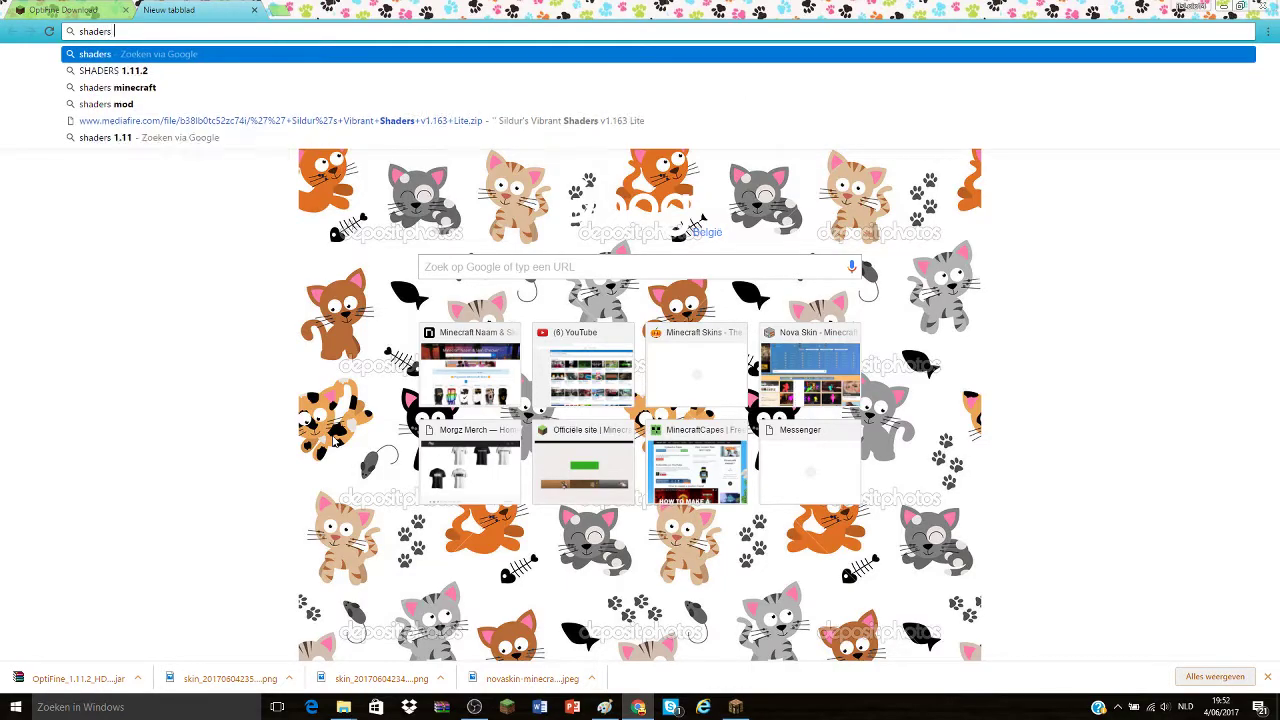
text( 1.11)
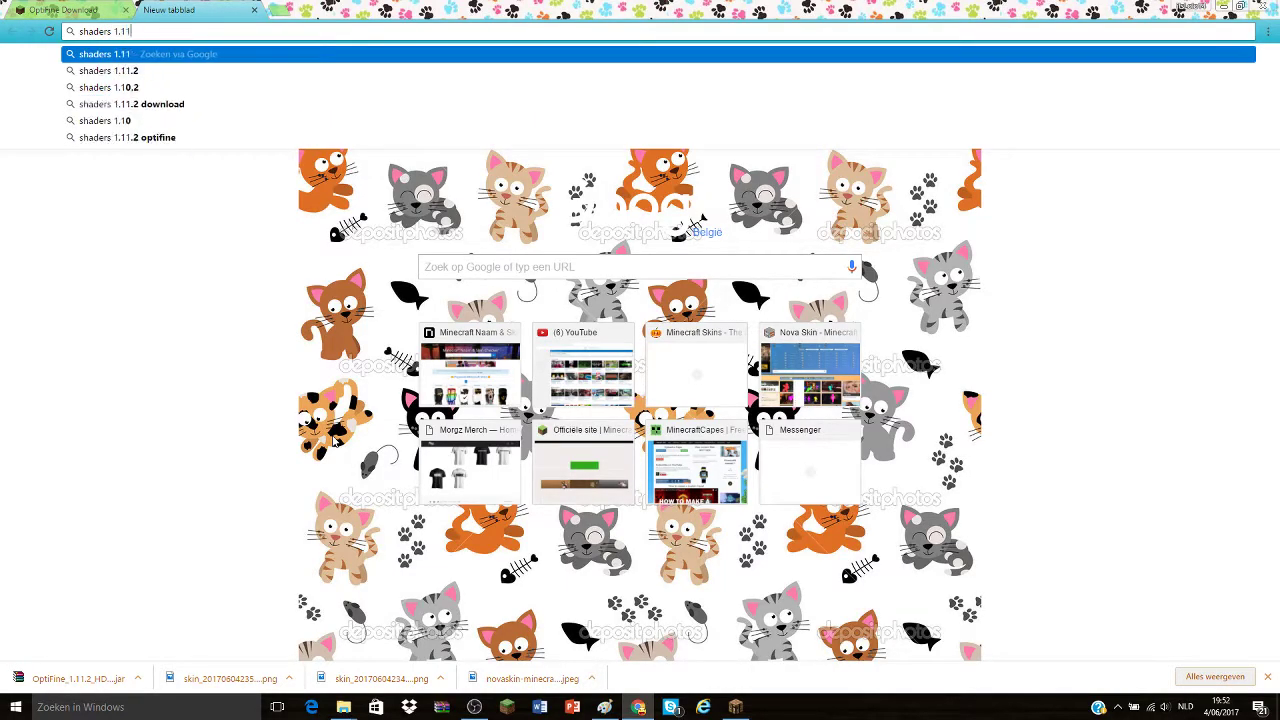
text(.2)
key(Return)
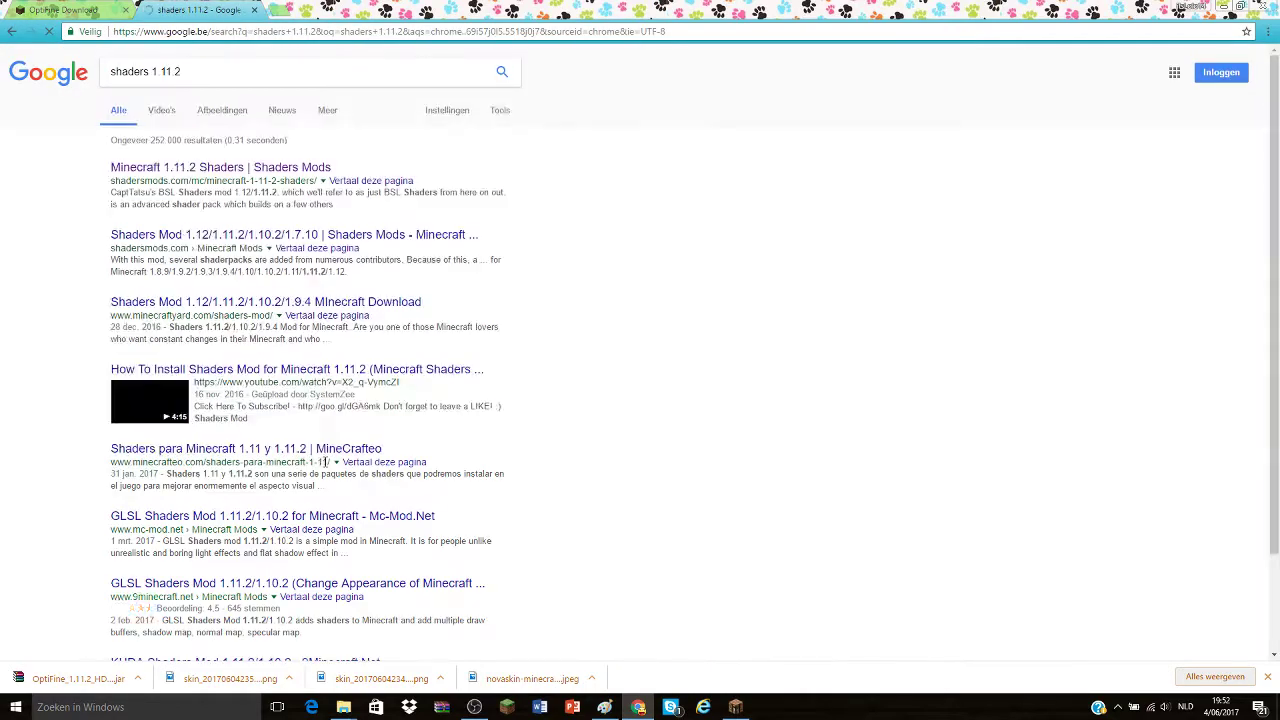
click(164, 172)
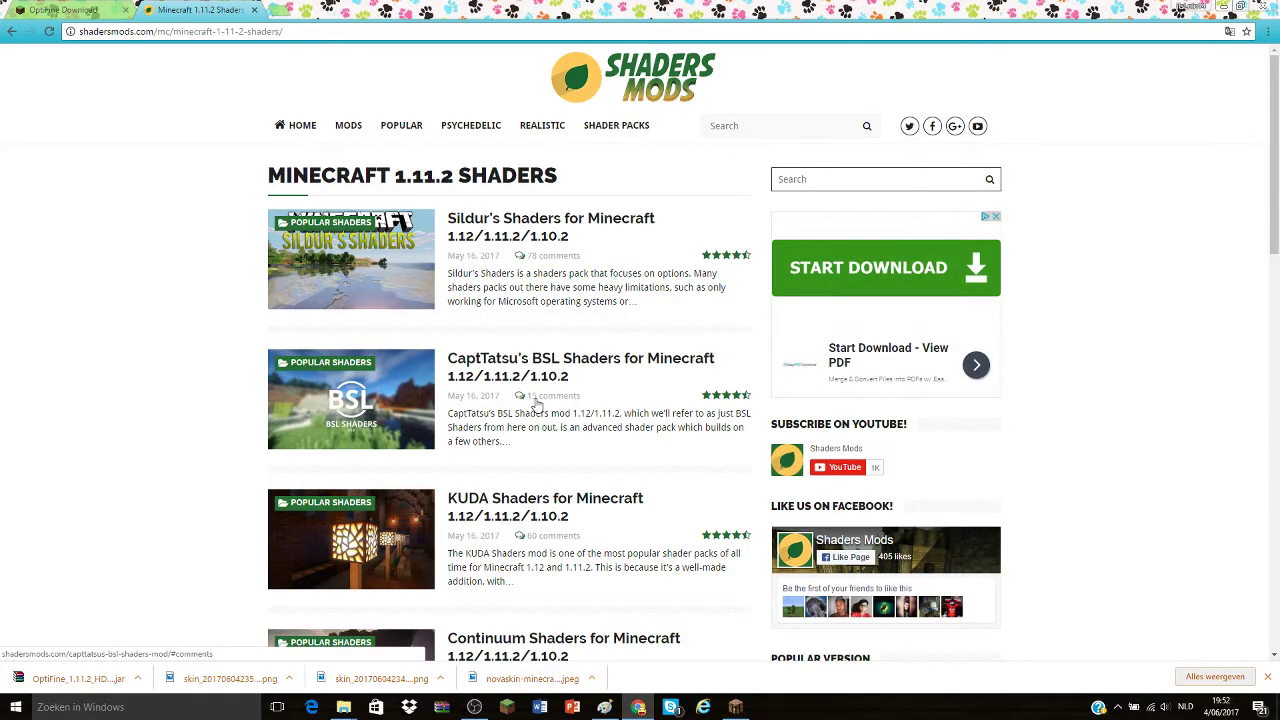
- Look through the shader packs on the first page of the Minecraft 1.11.2 Shaders list
scroll(535, 403, down, 3)
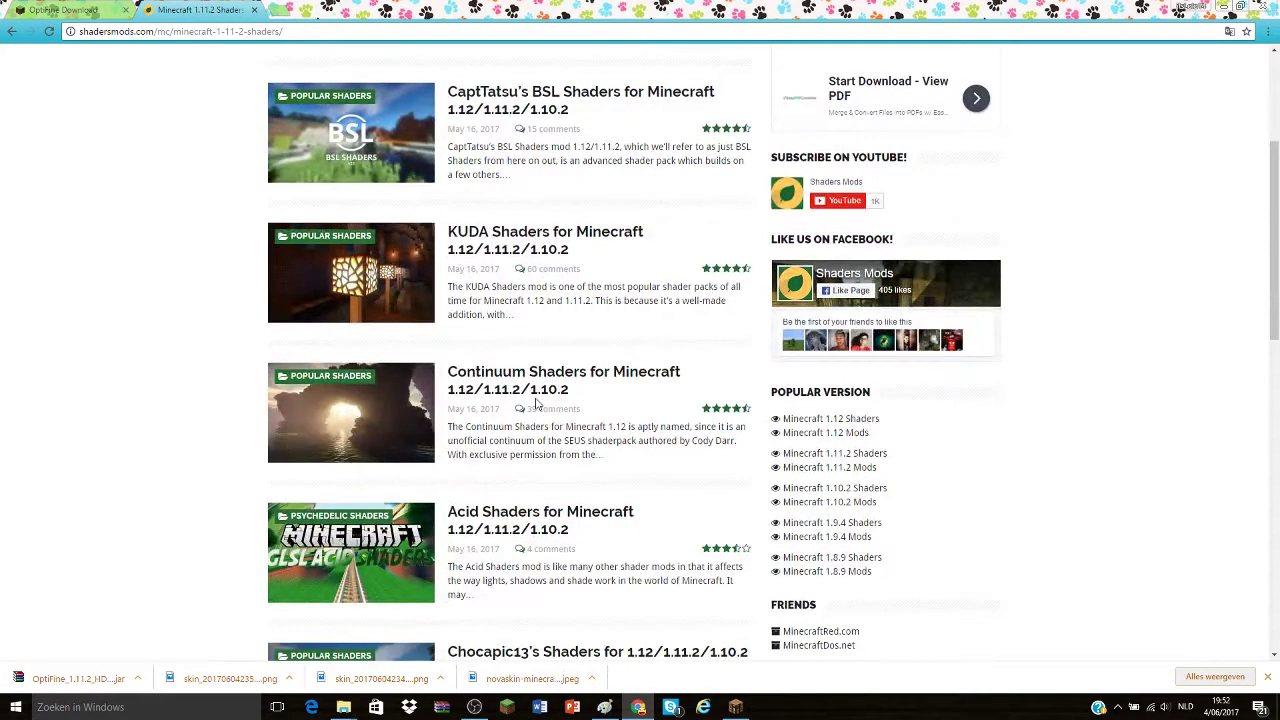
scroll(535, 403, down, 3)
scroll(535, 403, down, 5)
scroll(546, 280, up, 3)
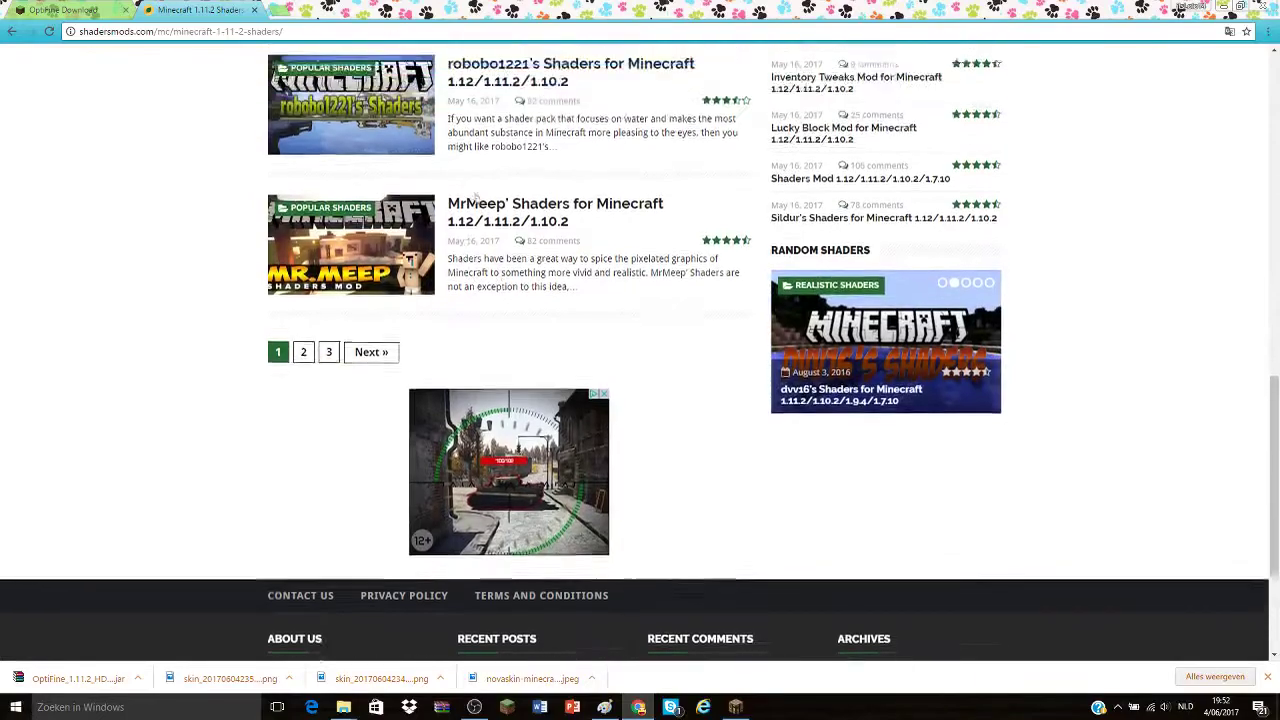
scroll(581, 275, up, 6)
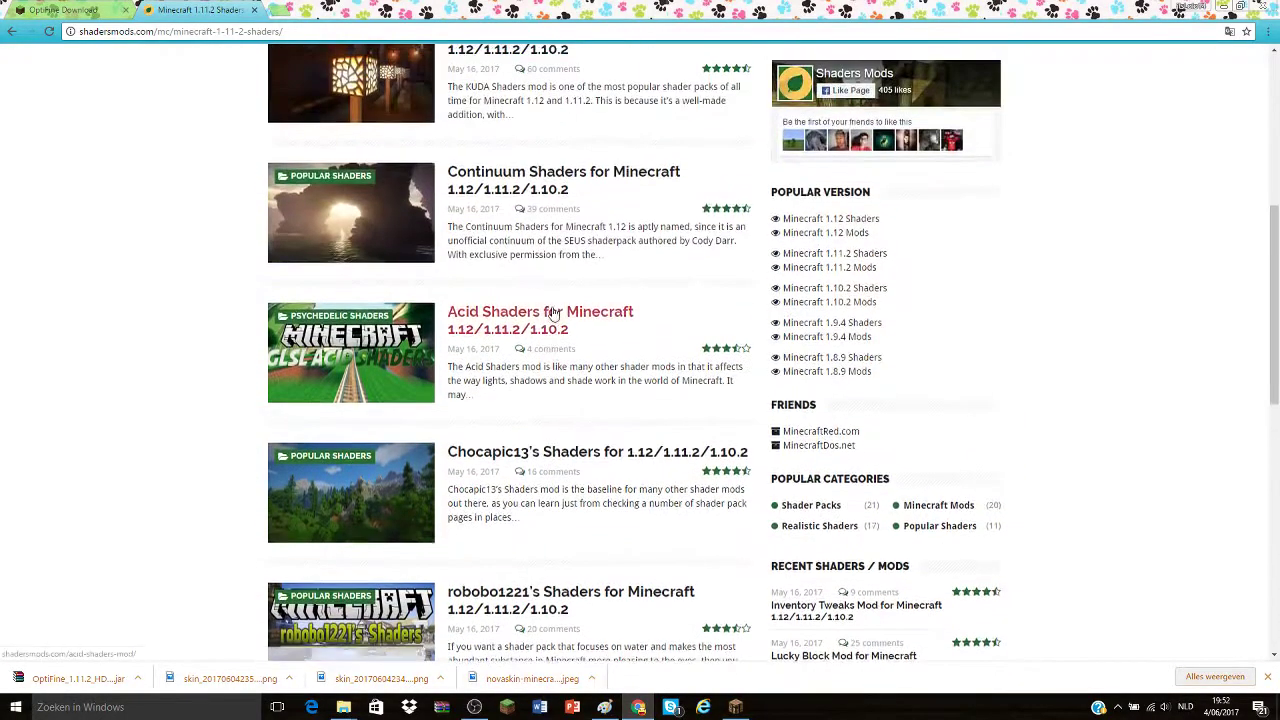
scroll(510, 357, up, 2)
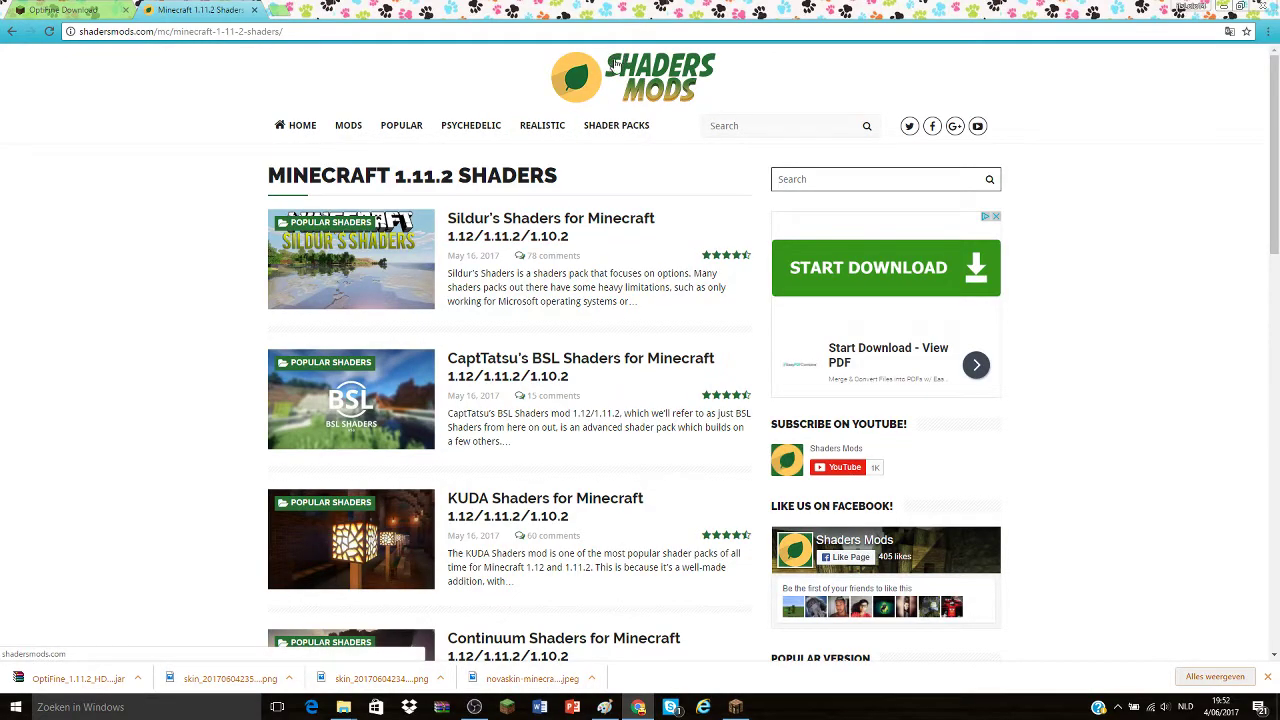
scroll(311, 298, down, 2)
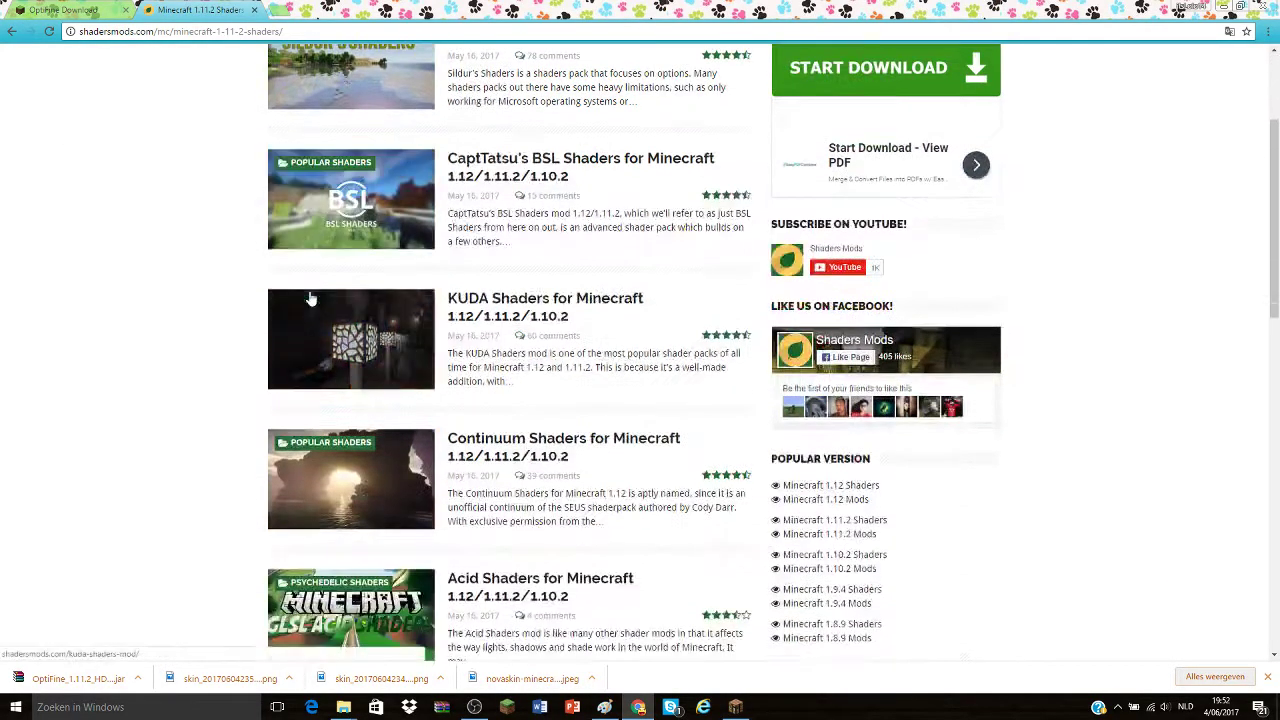
scroll(311, 298, up, 2)
scroll(378, 317, down, 10)
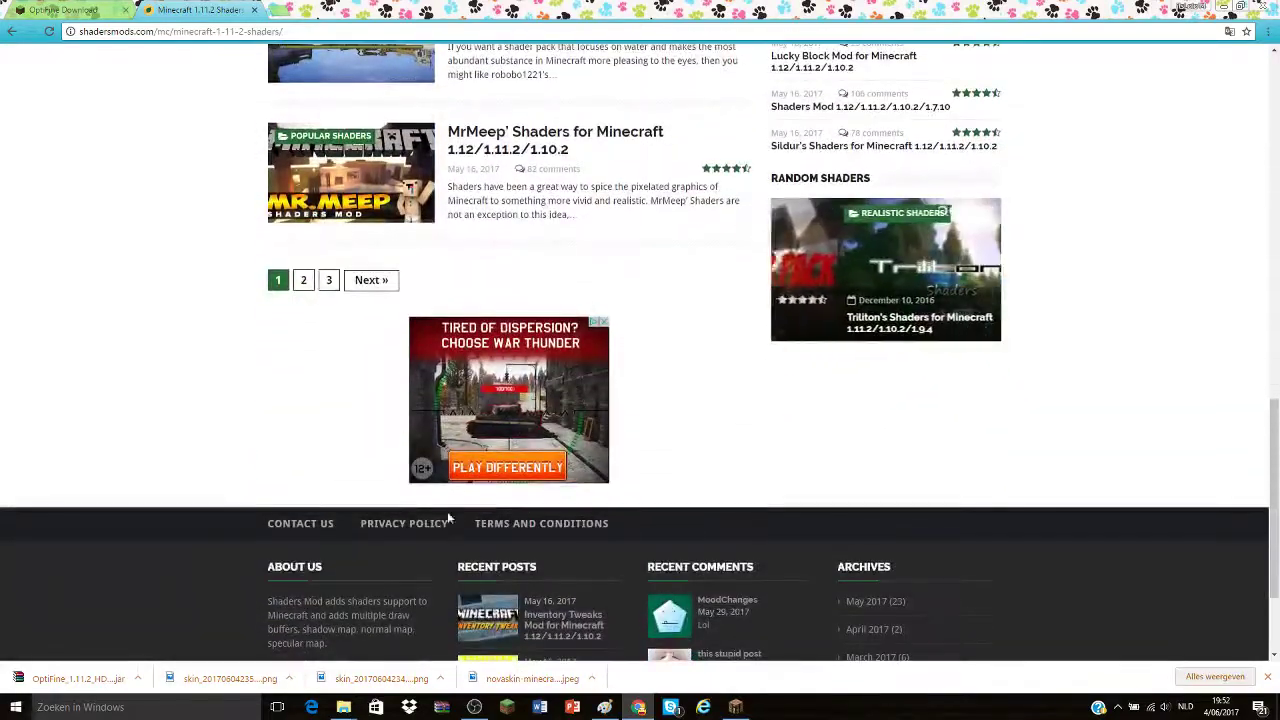
- Look through the shader packs on page 2 of the Minecraft 1.11.2 Shaders list and return to page 1
click(303, 280)
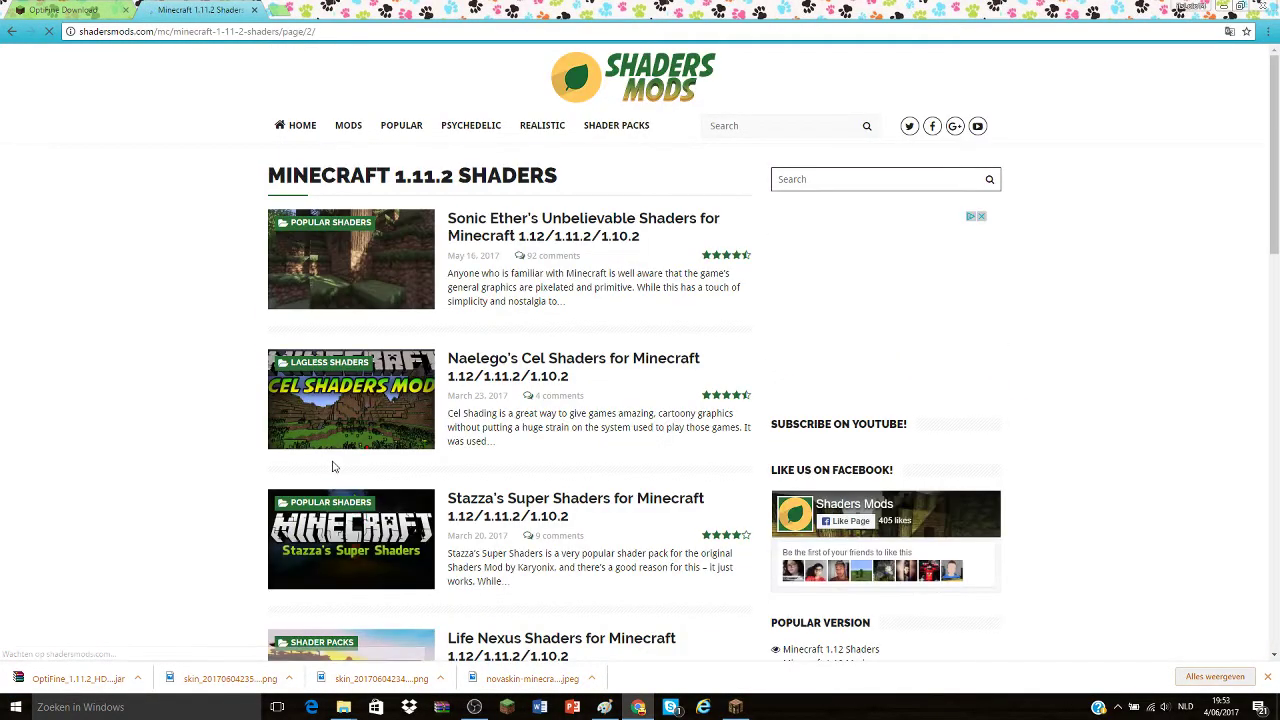
scroll(333, 465, down, 3)
scroll(320, 480, down, 5)
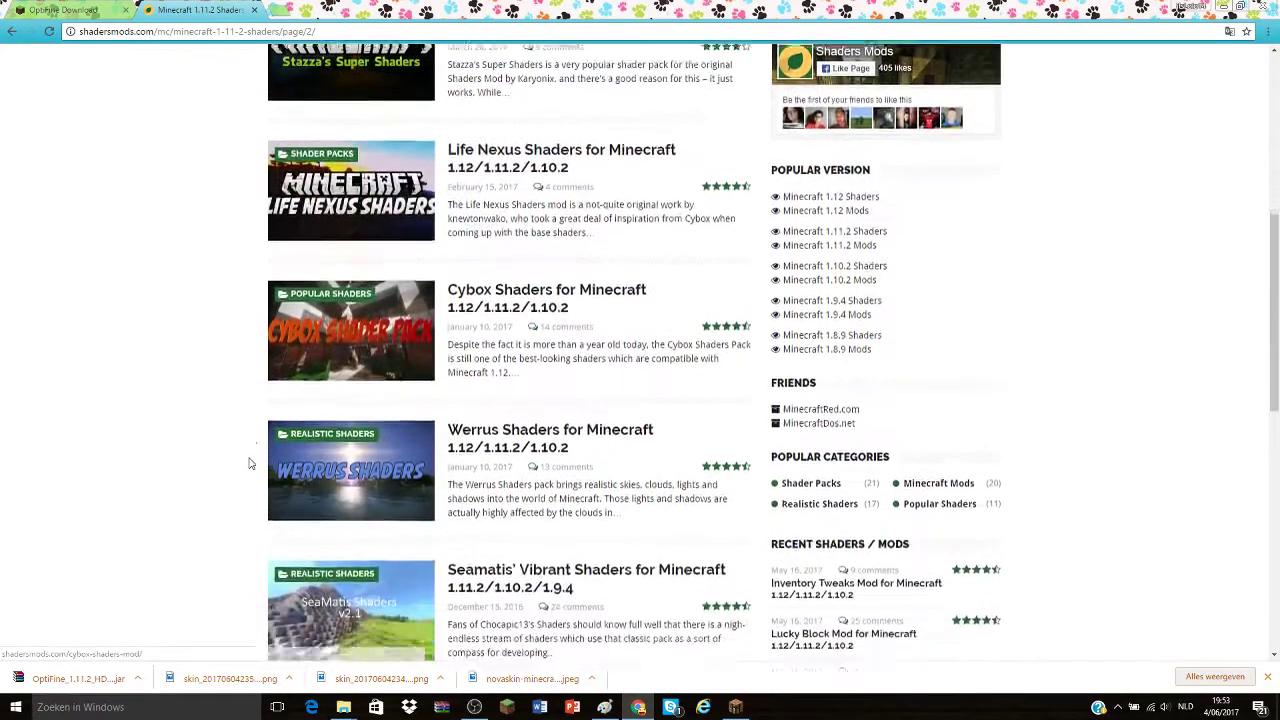
scroll(371, 249, down, 4)
scroll(357, 320, up, 2)
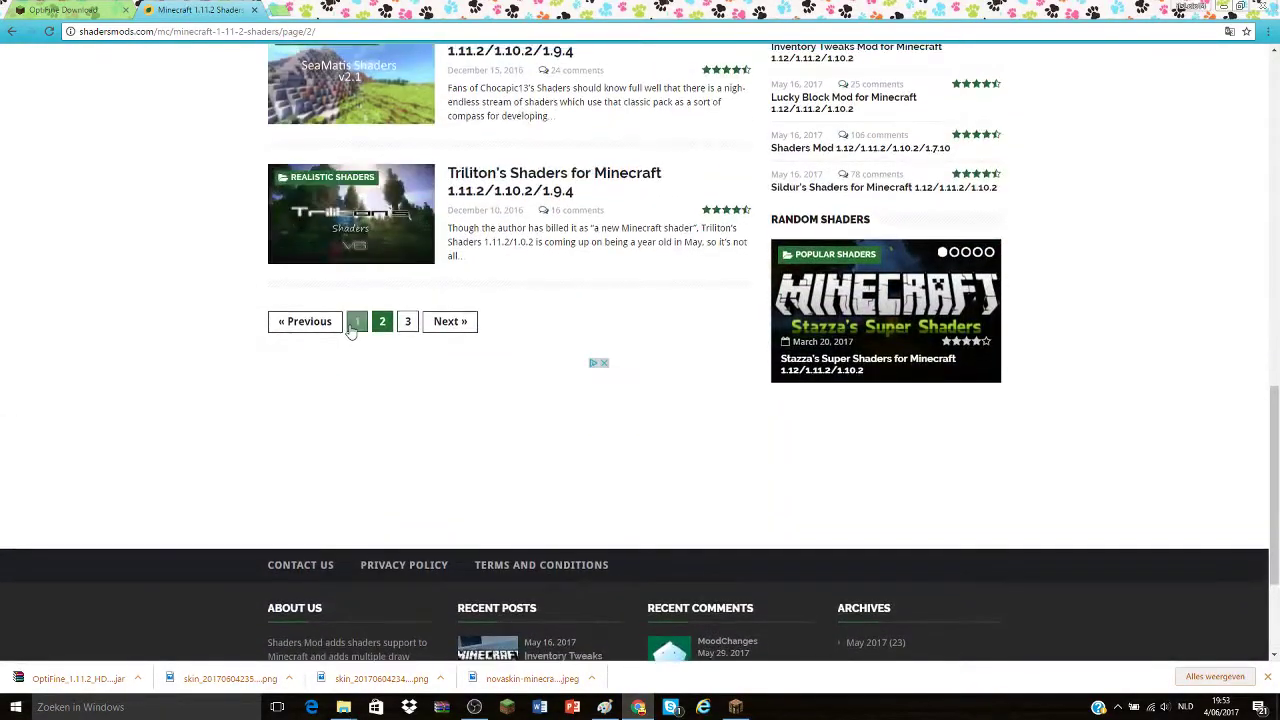
click(357, 320)
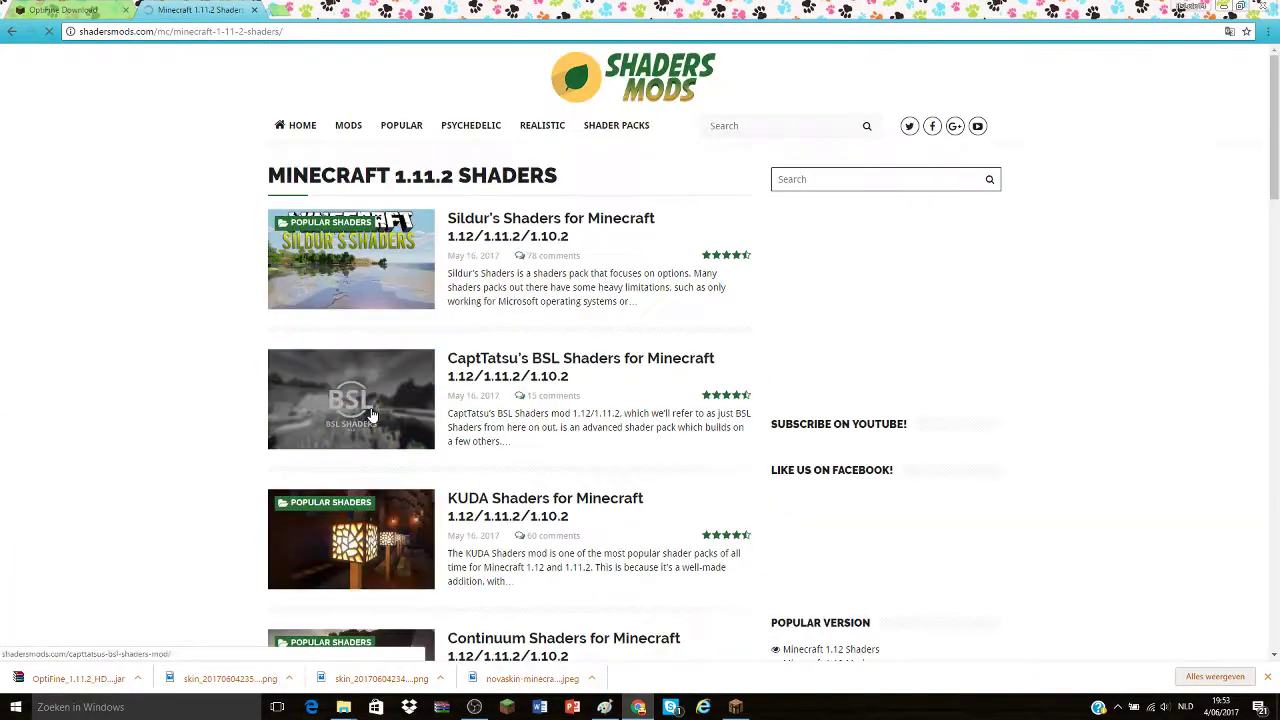
- Open the Sildur's Shaders page and find the Download Links for Sildur's Shaders Pack section
click(340, 278)
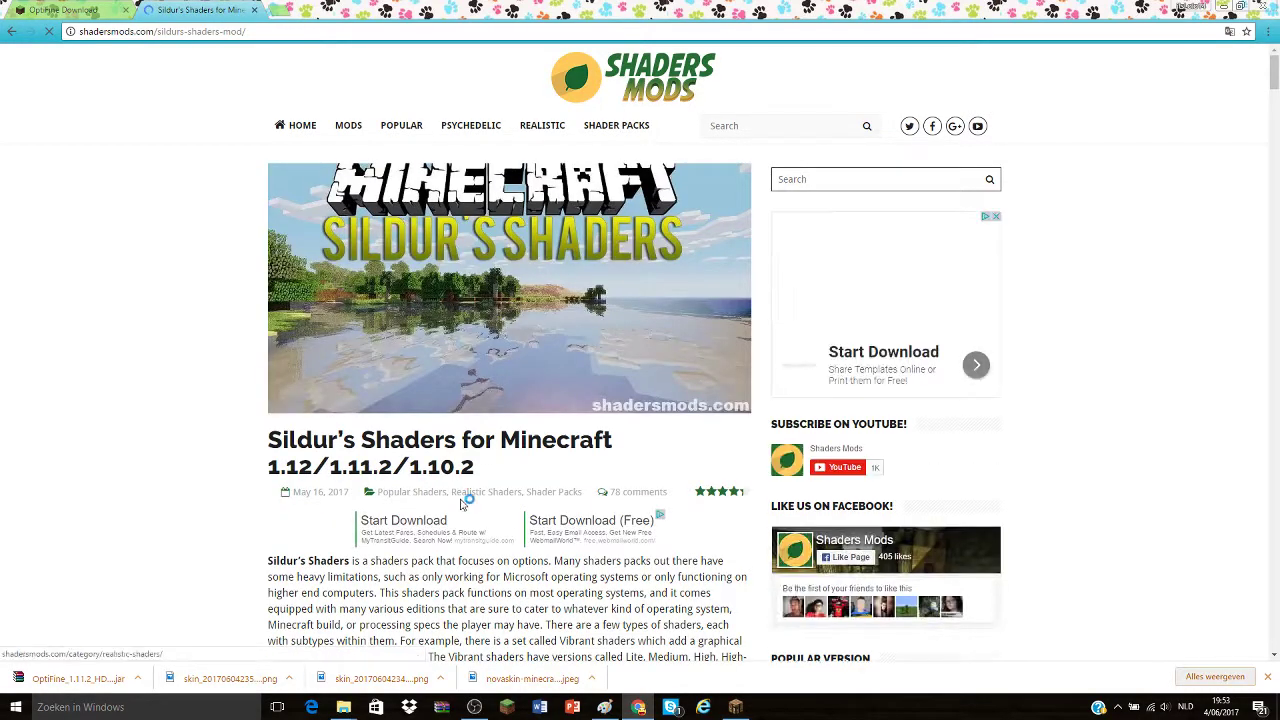
scroll(450, 343, down, 6)
scroll(450, 343, down, 14)
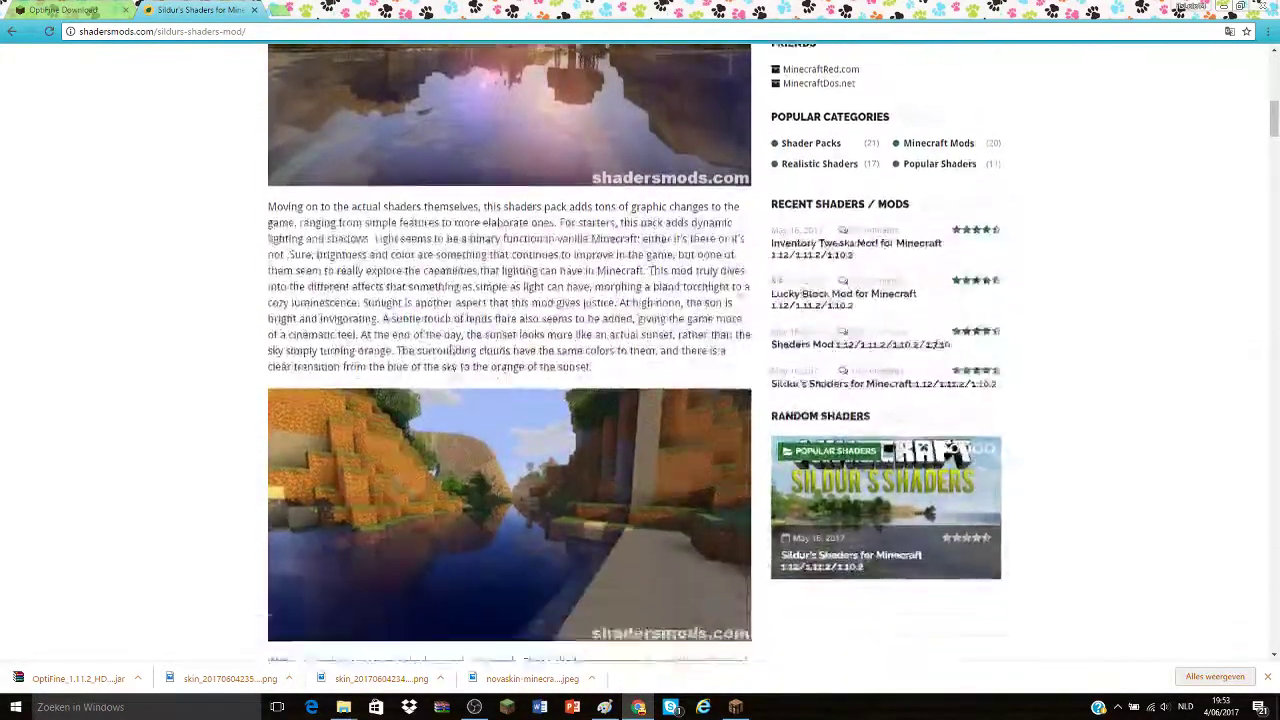
scroll(451, 343, down, 10)
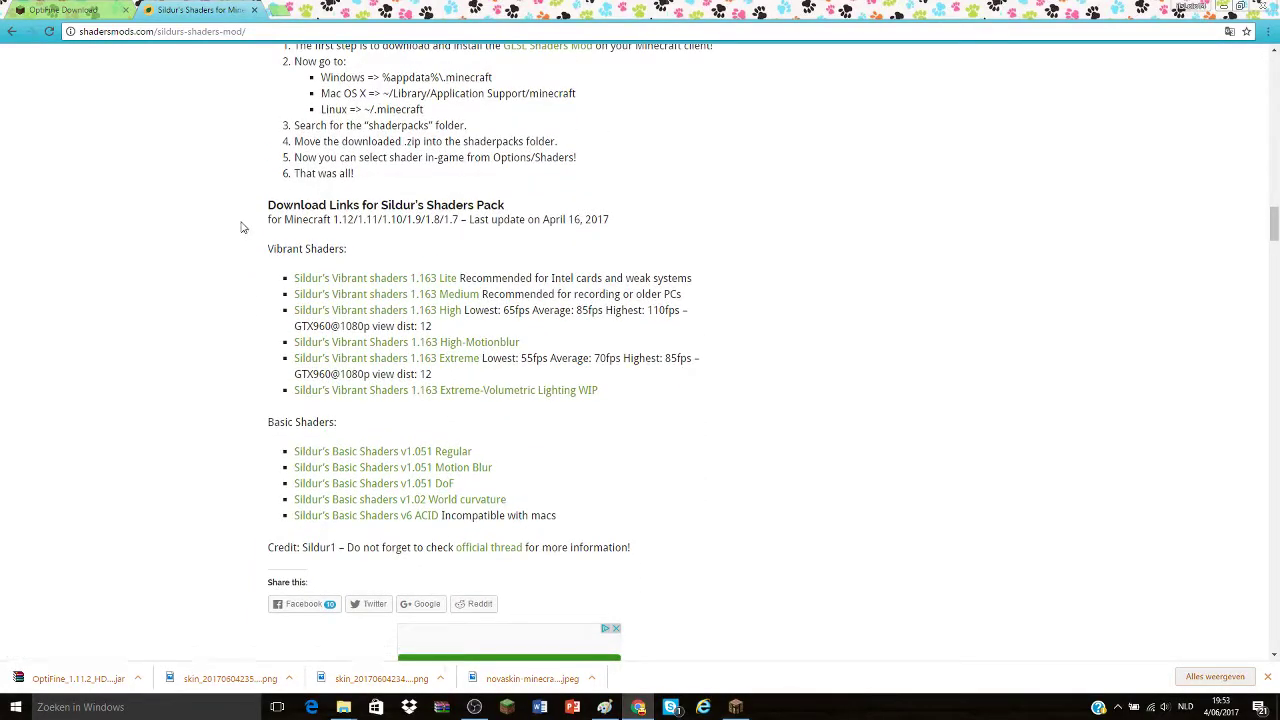
drag(258, 206, 565, 202)
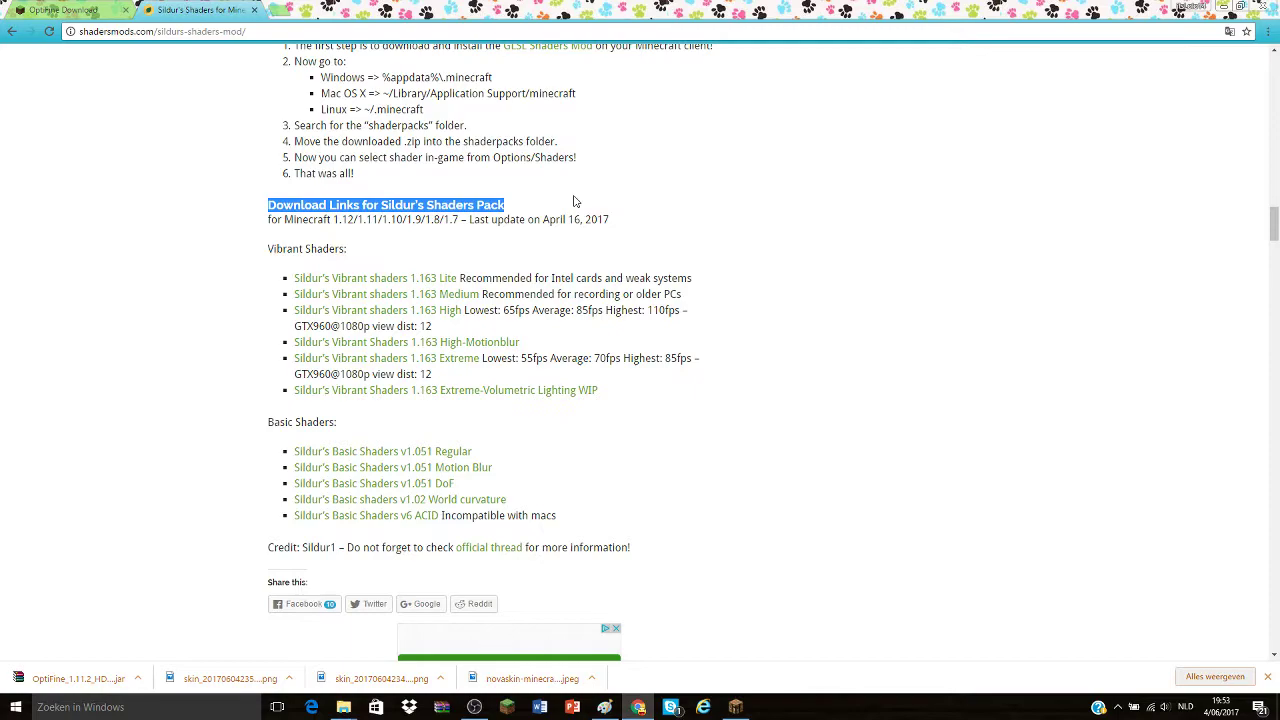
click(573, 202)
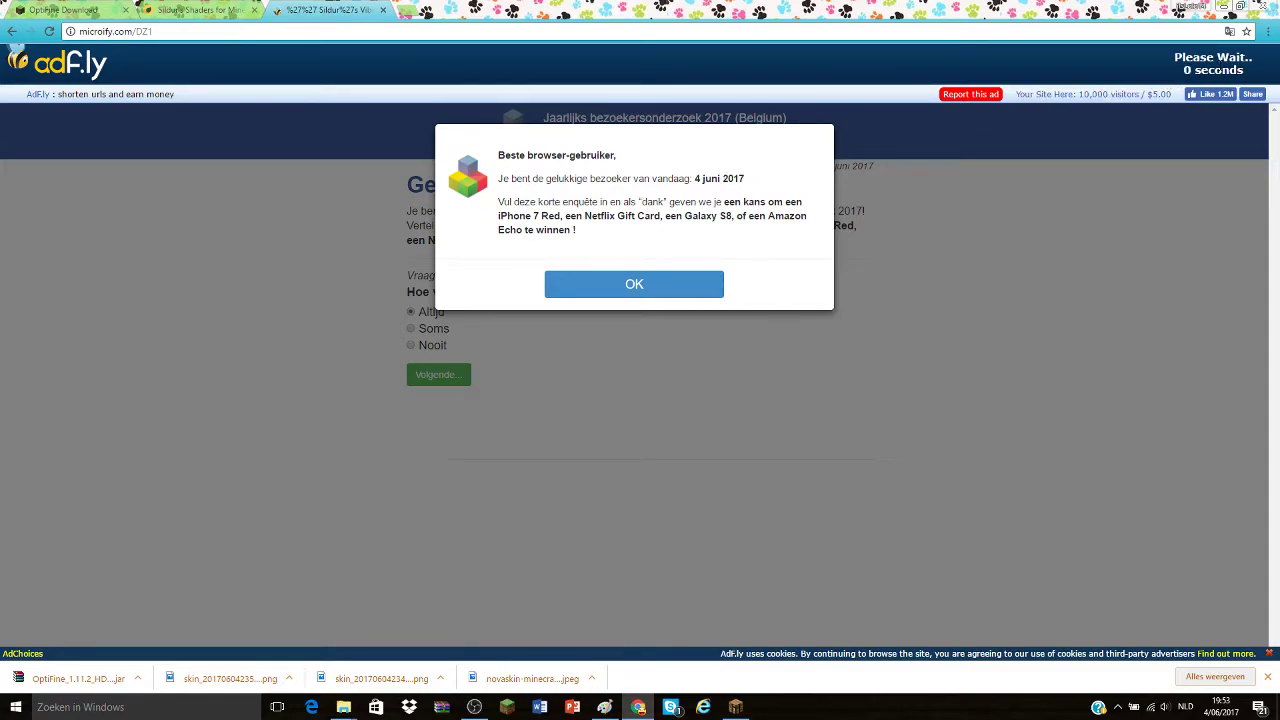
- Skip the adf.ly advertisement, download the Sildur's Vibrant Shaders v1.163 Lite zip from MediaFire, and minimize the pop-up window
click(1218, 64)
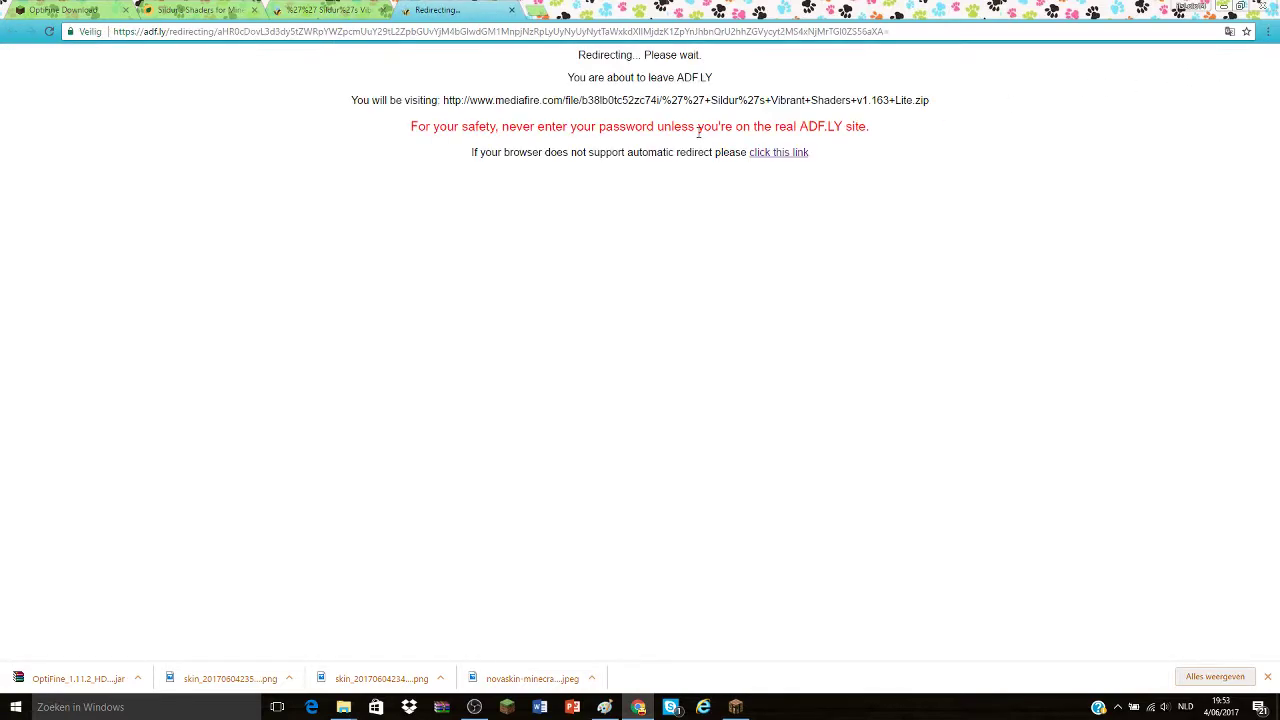
click(770, 153)
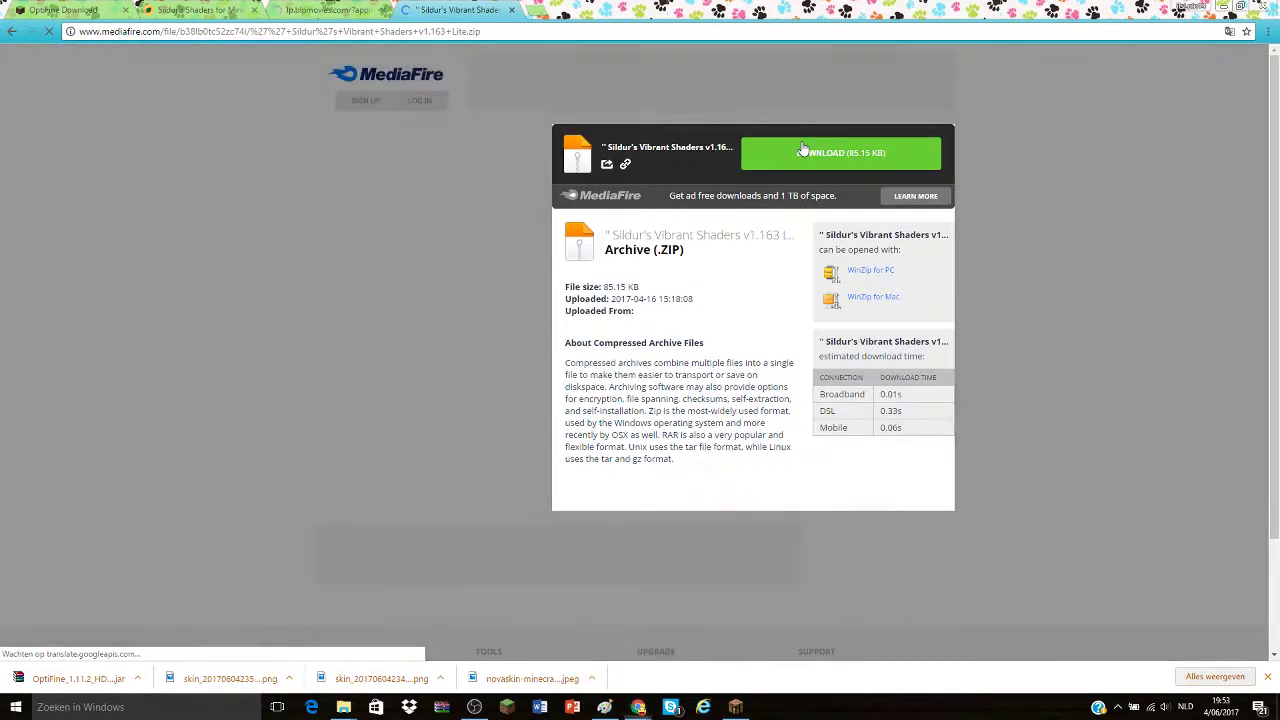
click(800, 150)
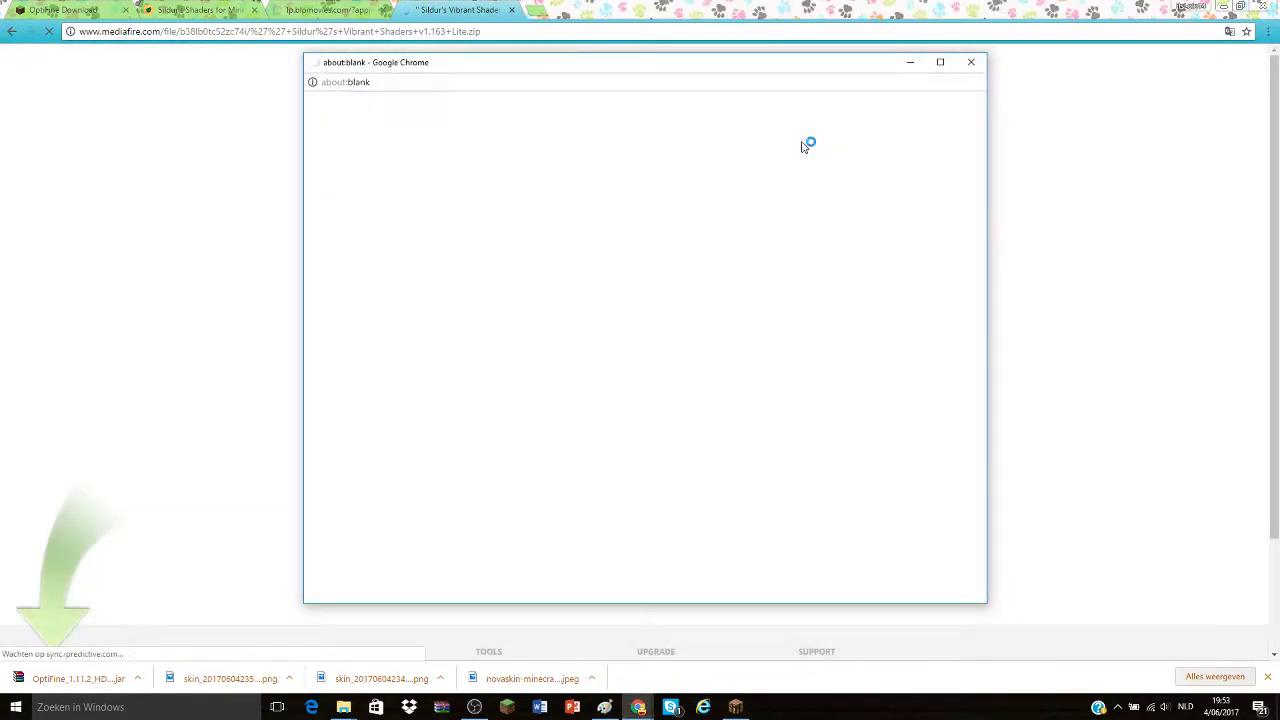
click(910, 62)
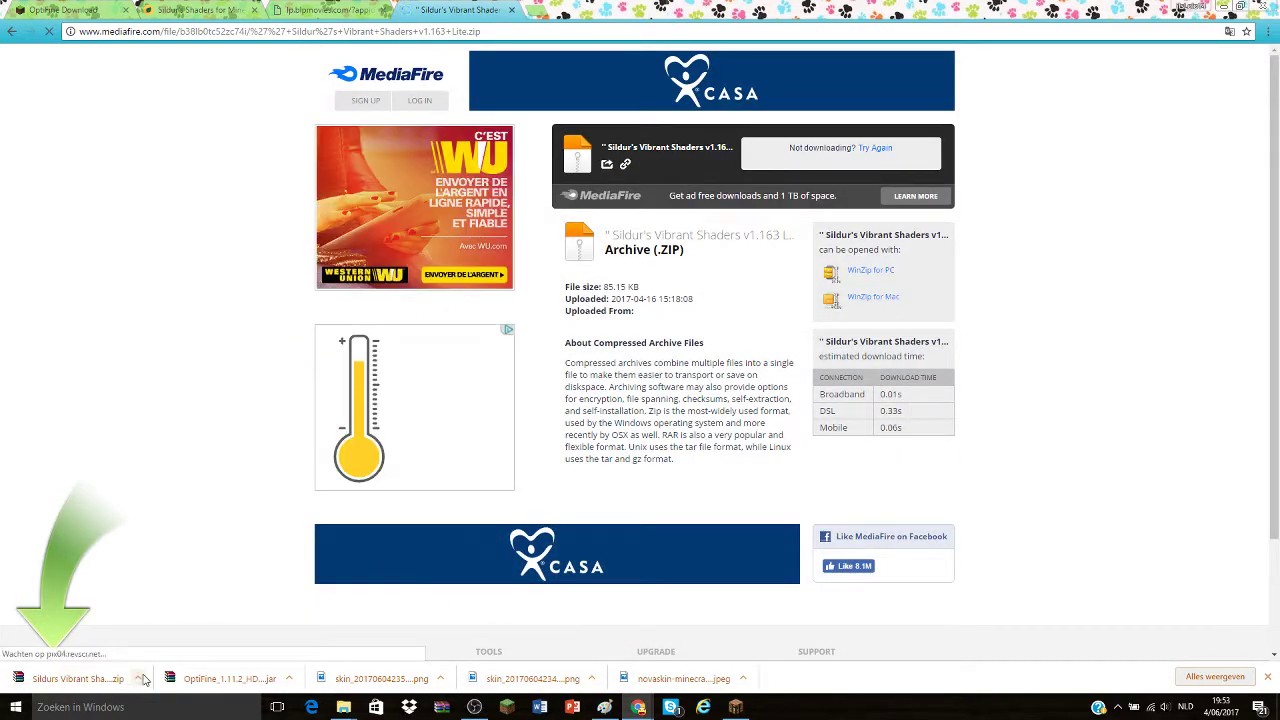
mouse_move(342, 710)
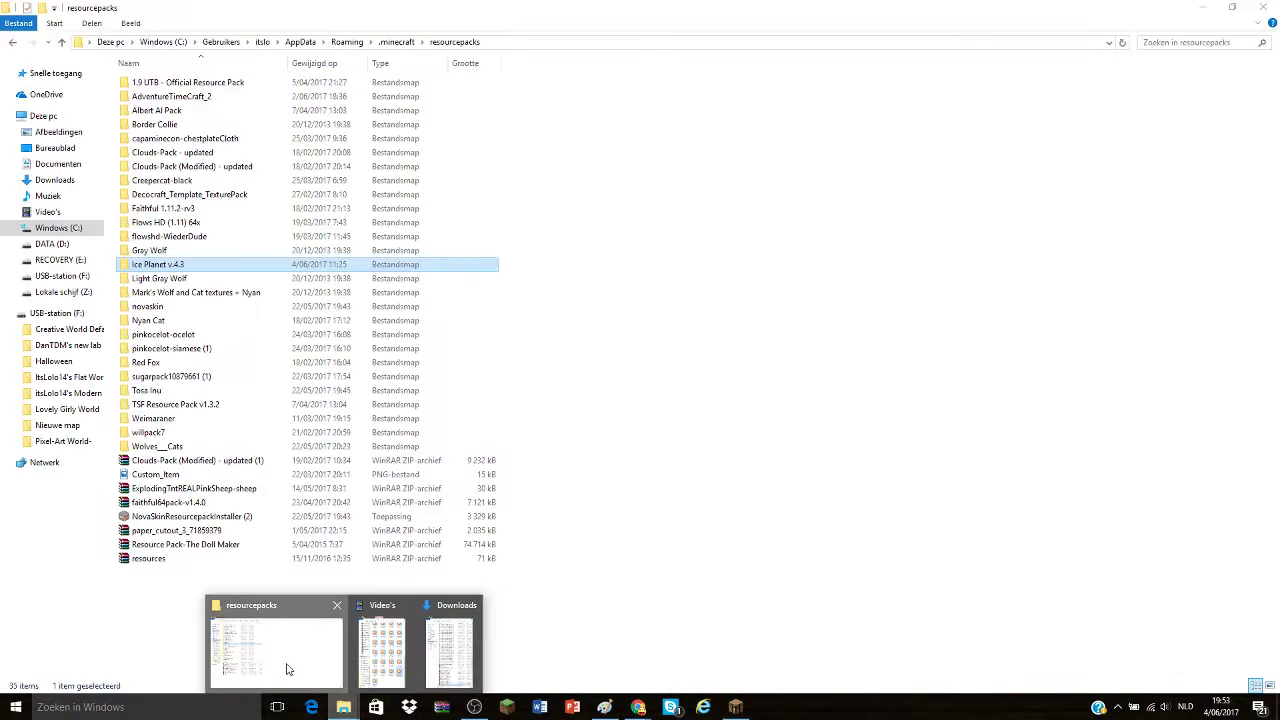
click(280, 650)
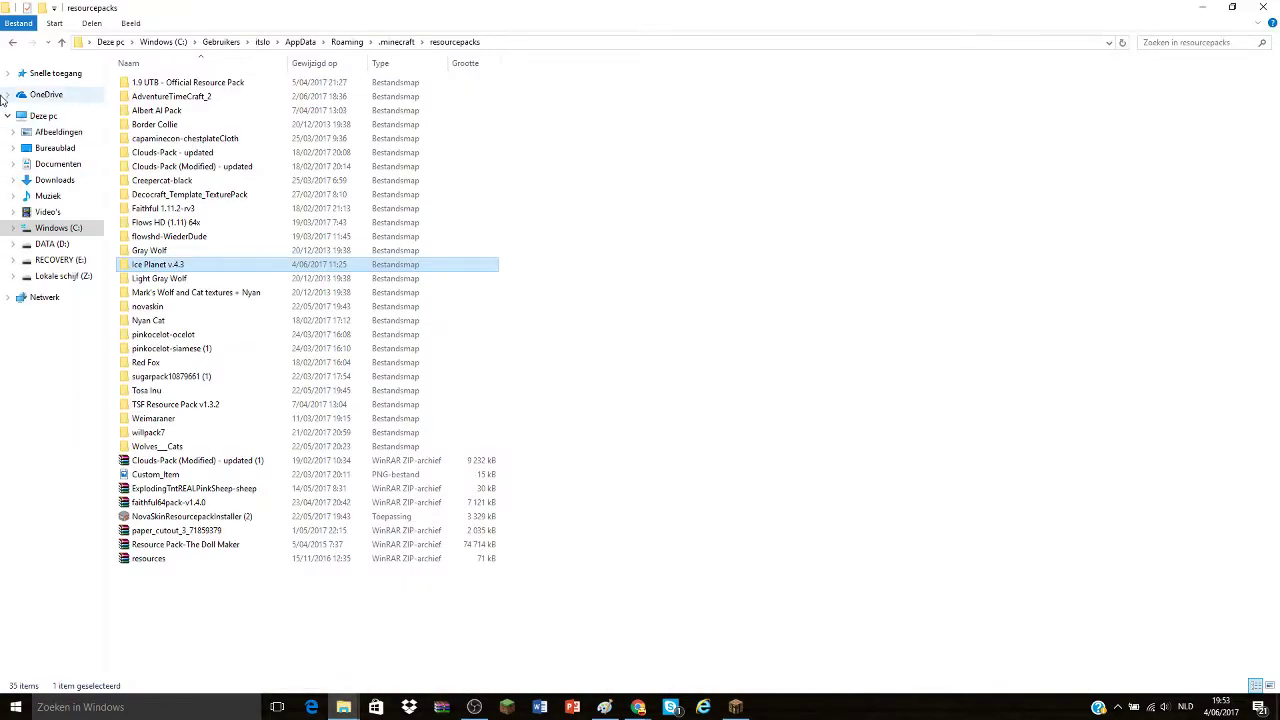
click(12, 44)
click(1263, 7)
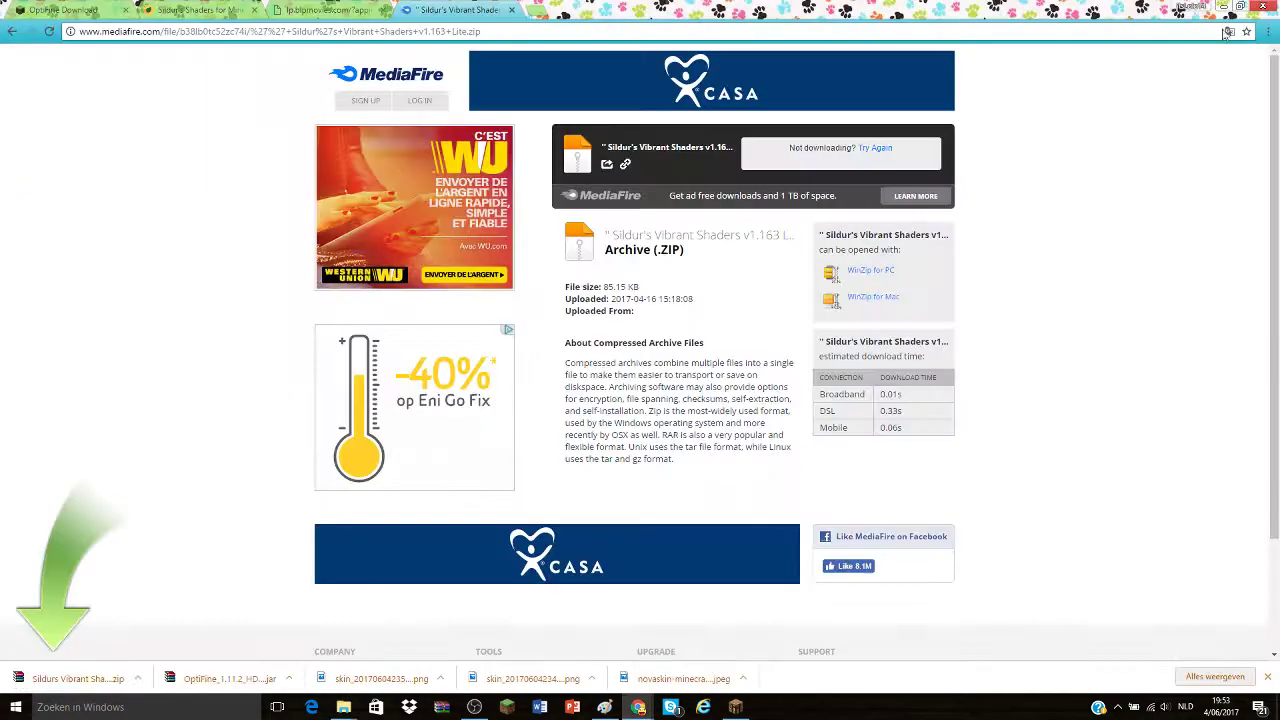
- Open a new File Explorer window, go to %appdata%, and open the shaderpacks folder inside .minecraft
right_click(343, 707)
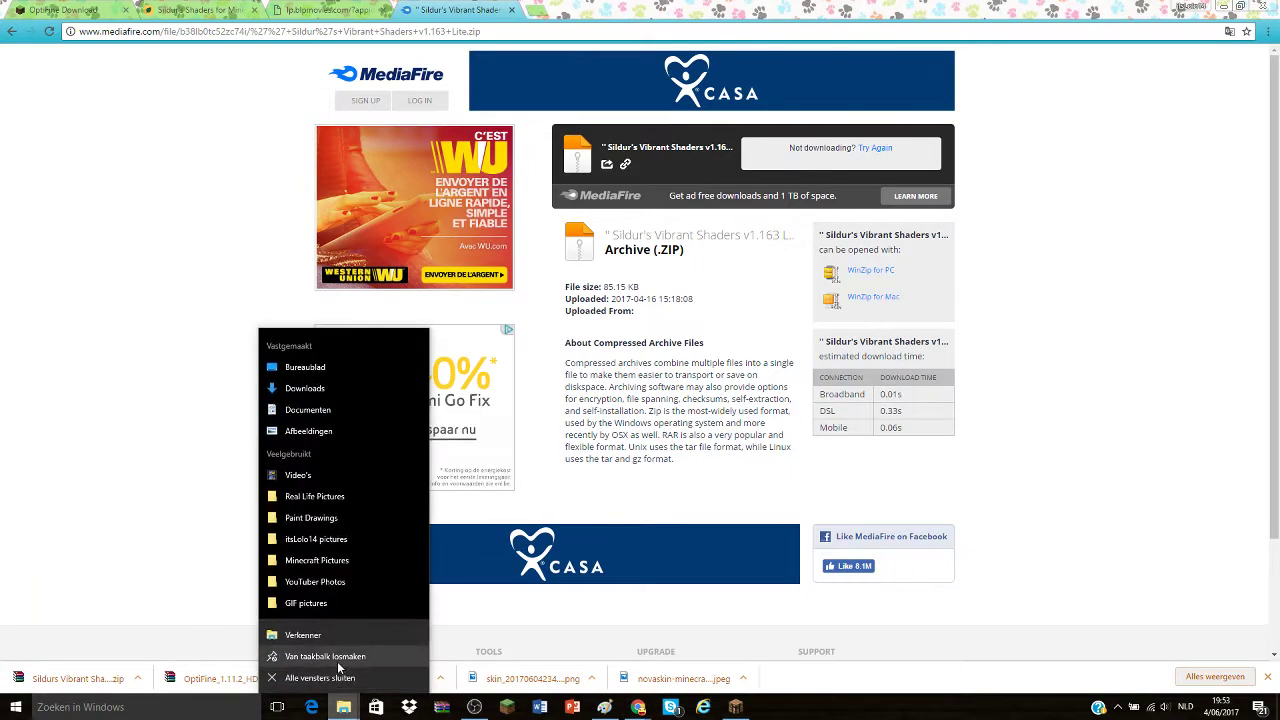
click(302, 669)
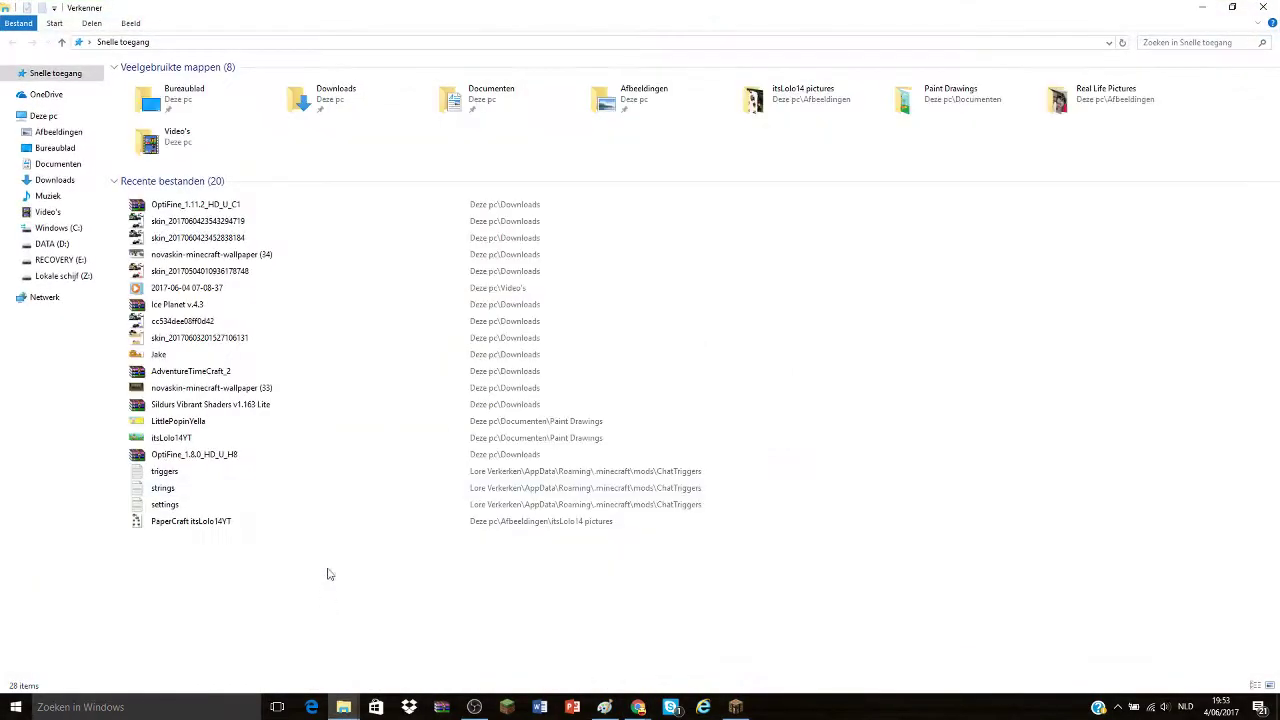
click(199, 42)
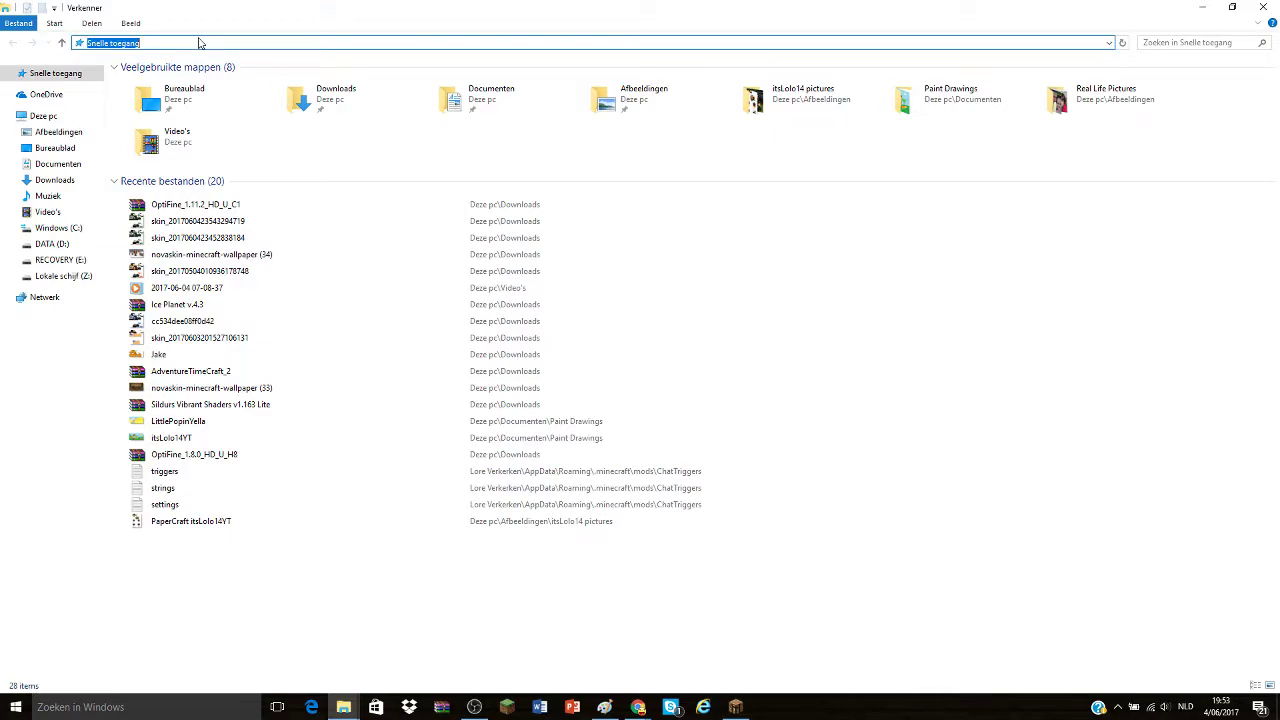
text(%appdata%)
key(Return)
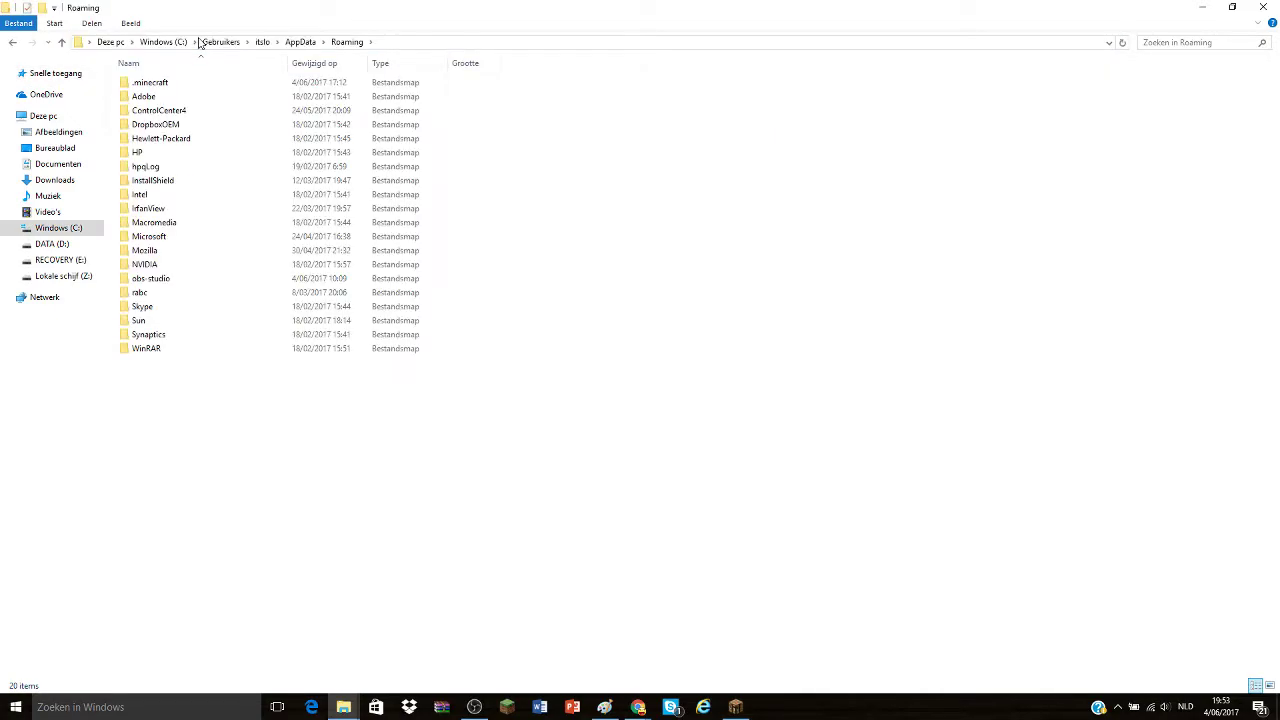
double_click(180, 80)
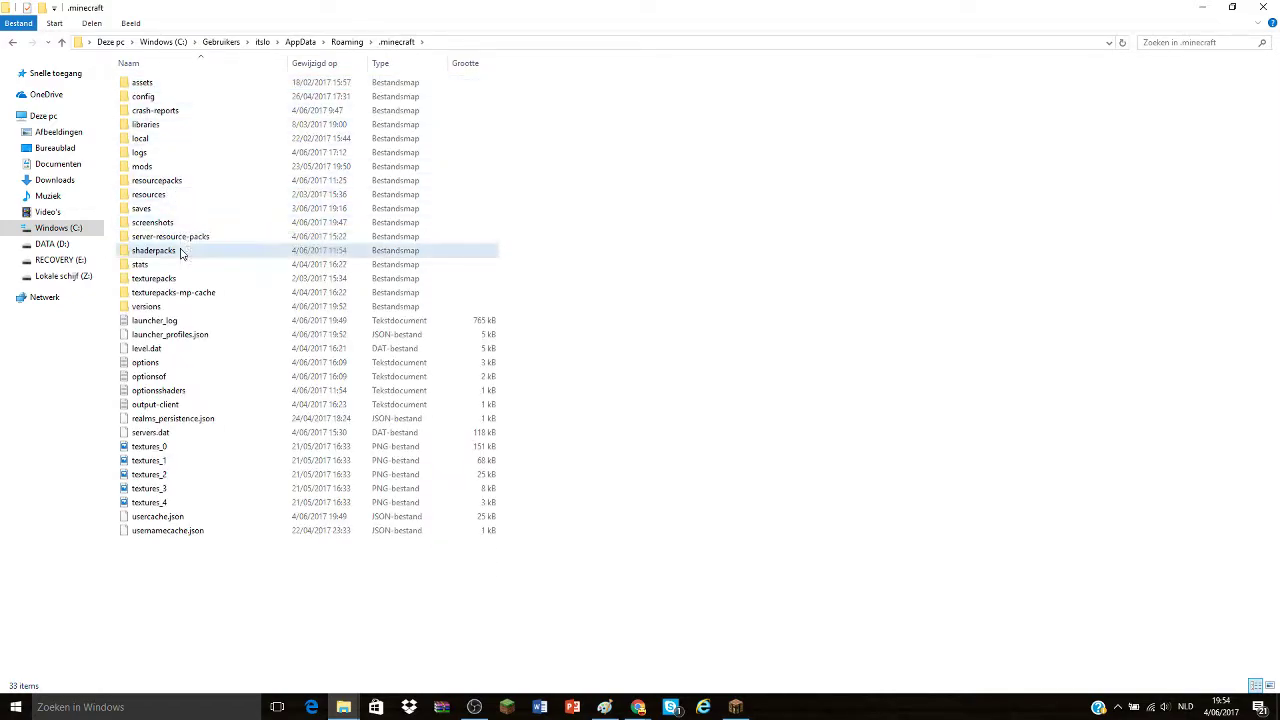
double_click(172, 250)
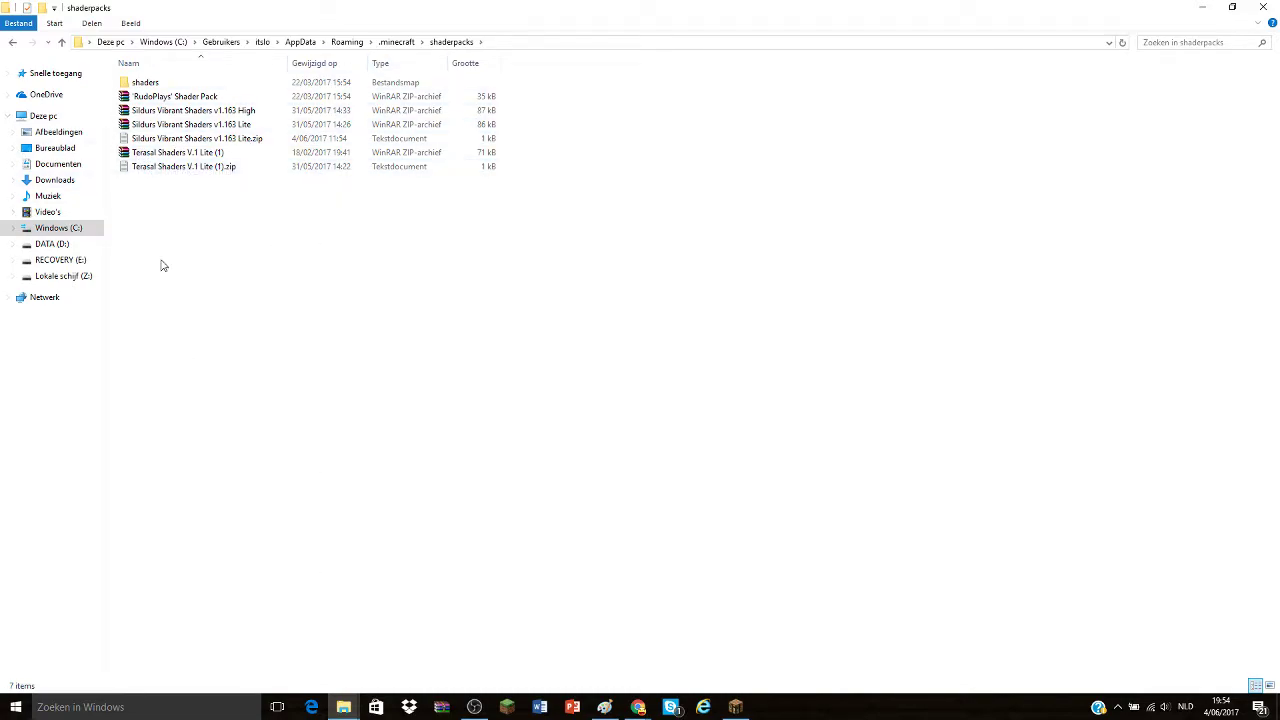
- Copy the downloaded Sildurs Vibrant Shaders v1.163 Lite zip from the browser into the shaderpacks folder and minimize the folder window
click(1201, 8)
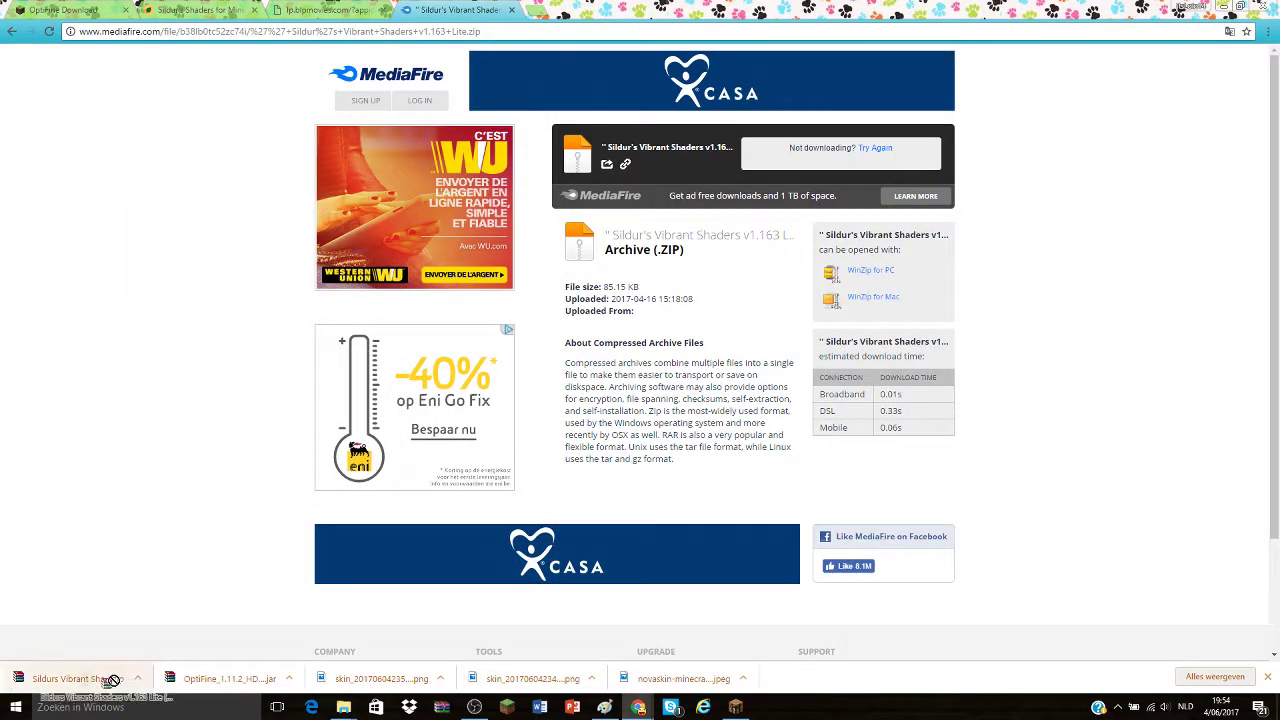
drag(345, 697, 244, 230)
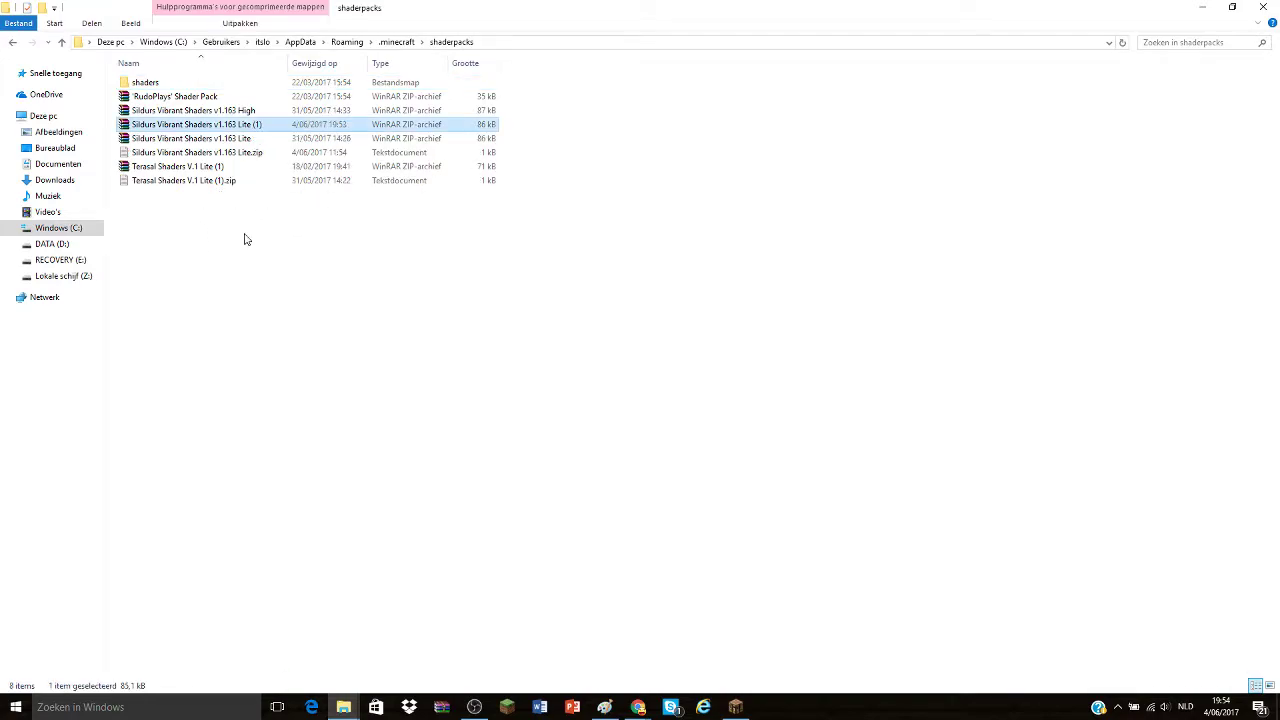
click(1203, 12)
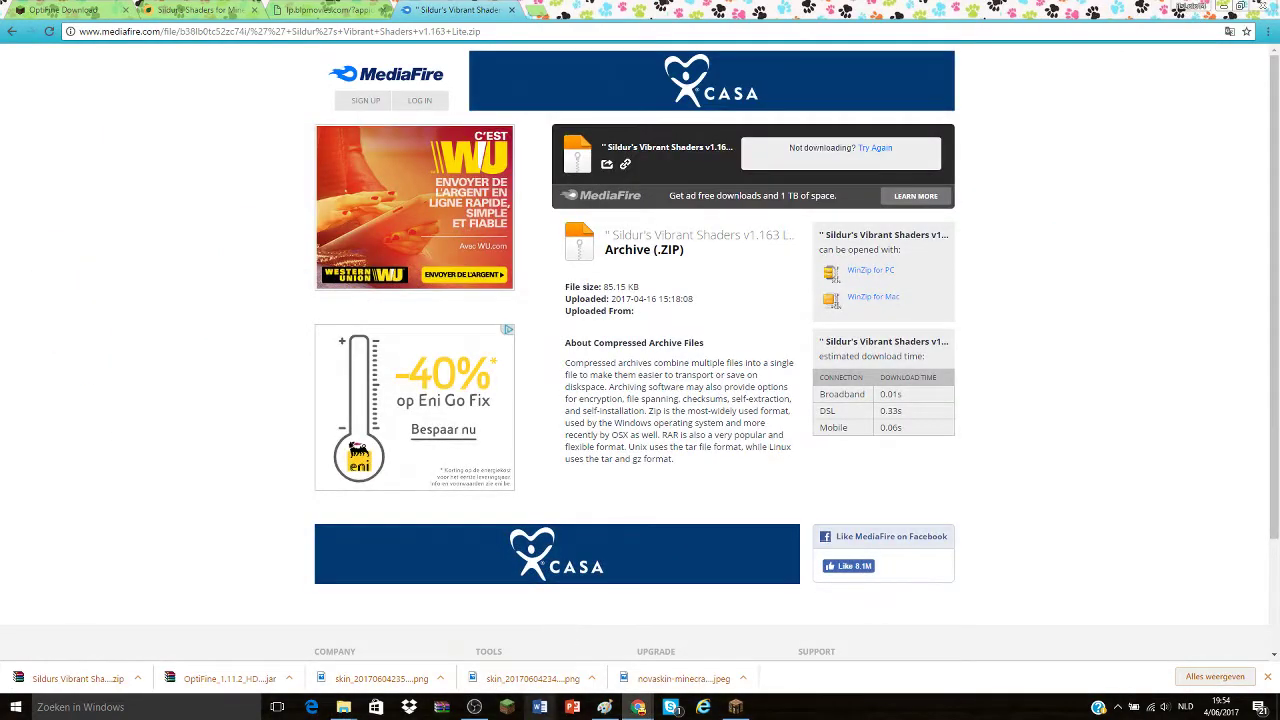
- Switch to the running Minecraft game, resume it, and view the character from the front and the city in first person
click(735, 707)
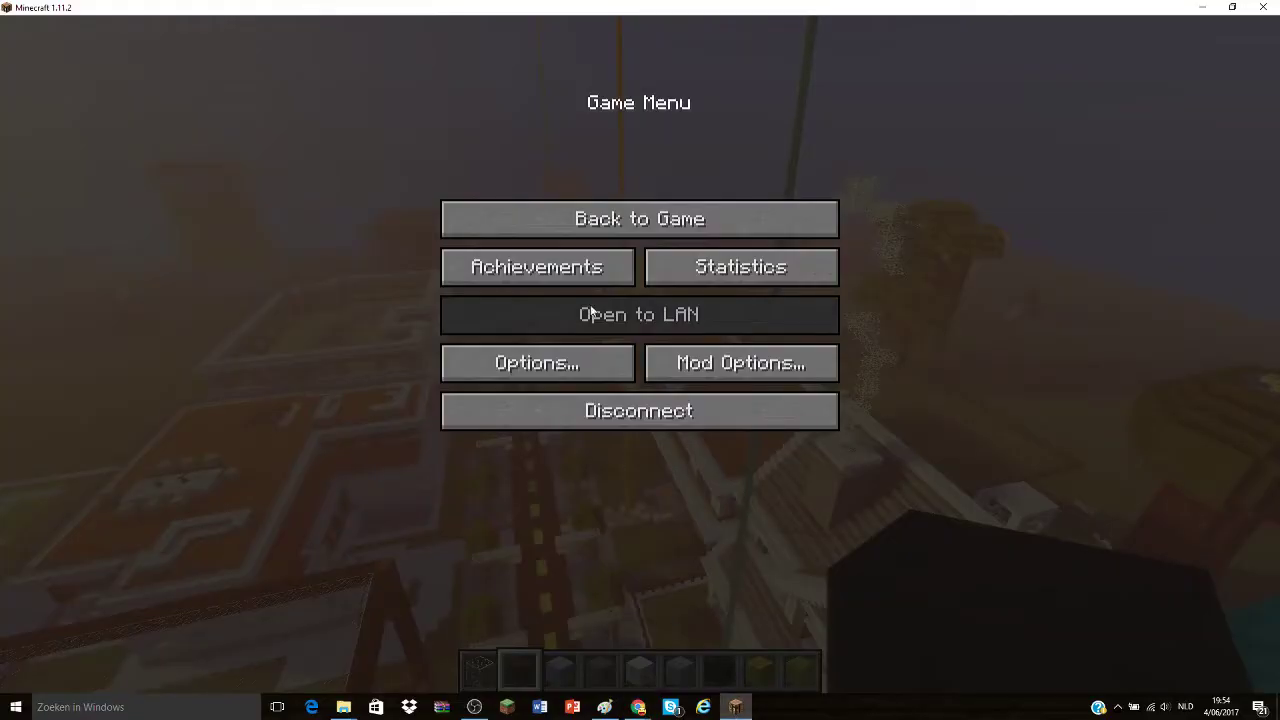
click(588, 238)
key(F5)
key(F5)
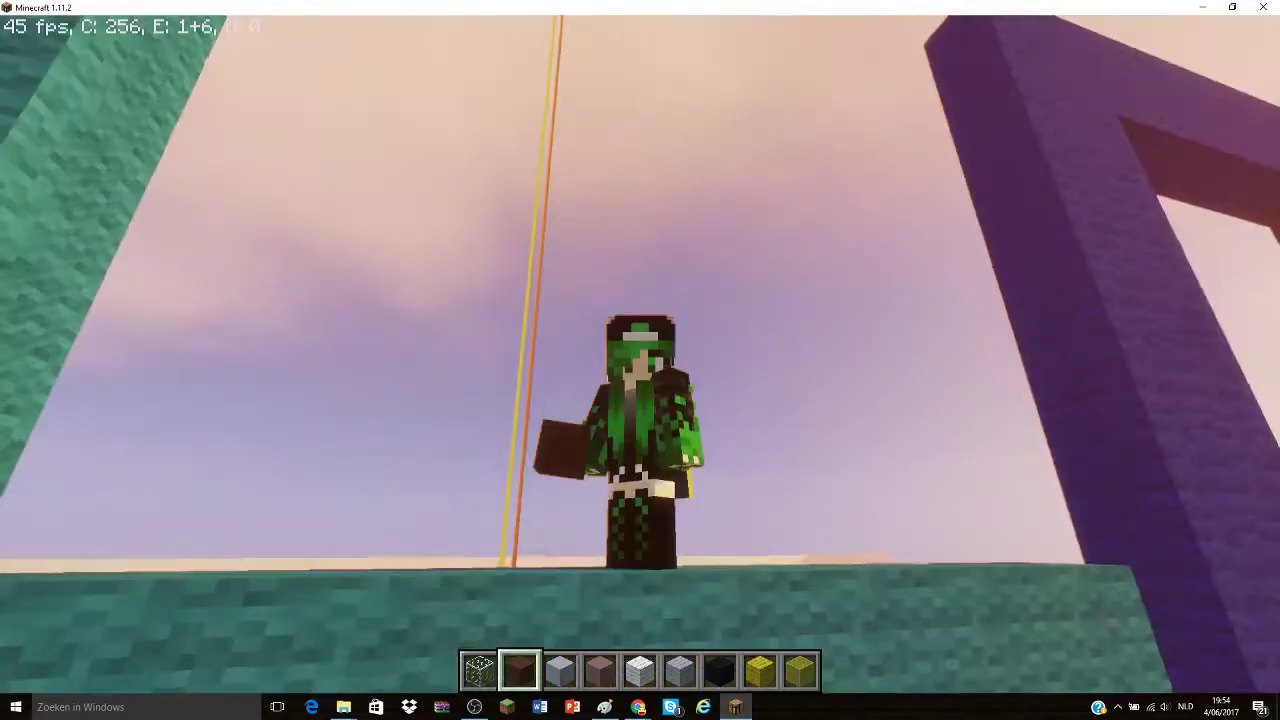
key(F5)
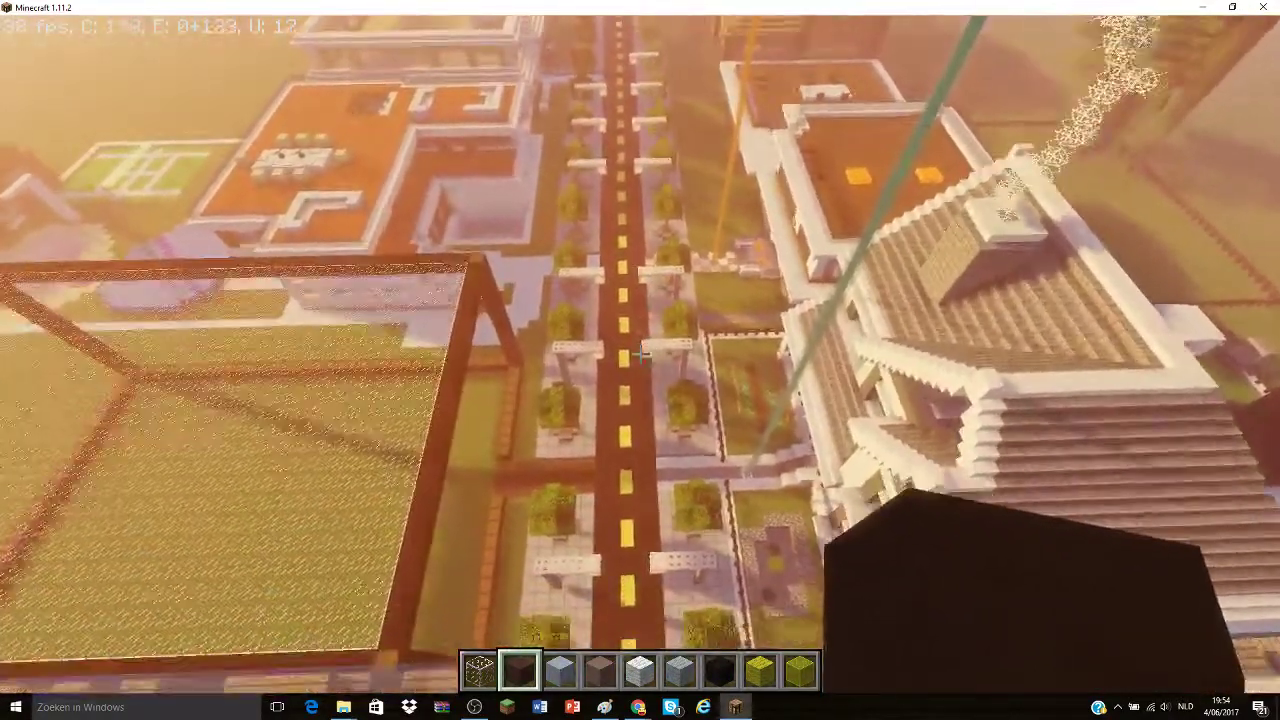
key(w)
key(space)
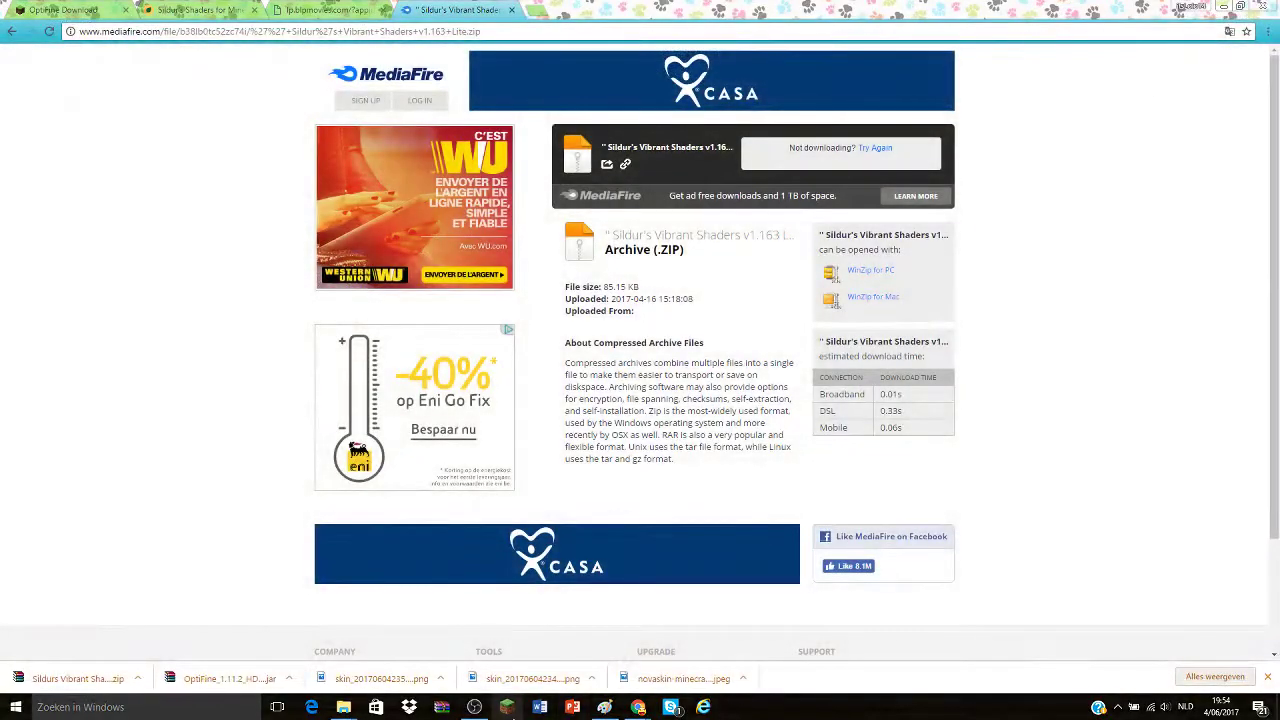
- Open the Minecraft Launcher, start the OptiFine 1.10 profile with version 1.11.2-OptiFine_HD_U_C1, and maximize the game window
click(506, 708)
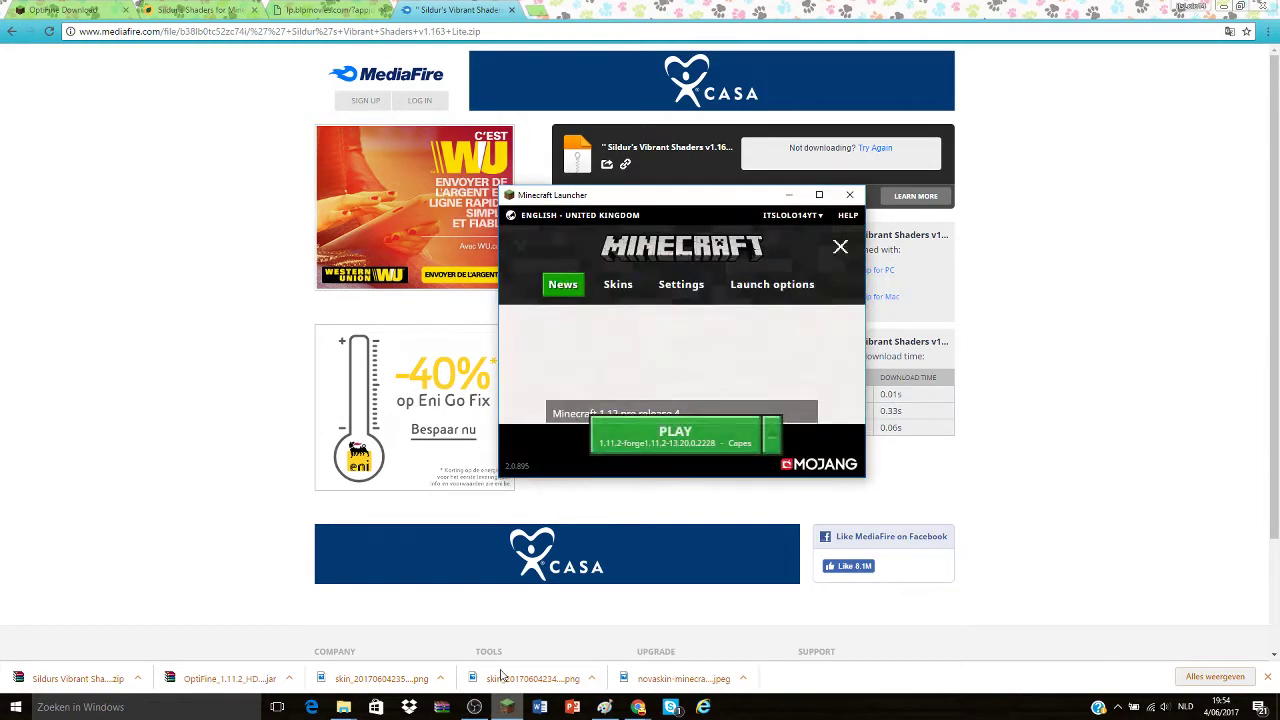
click(776, 438)
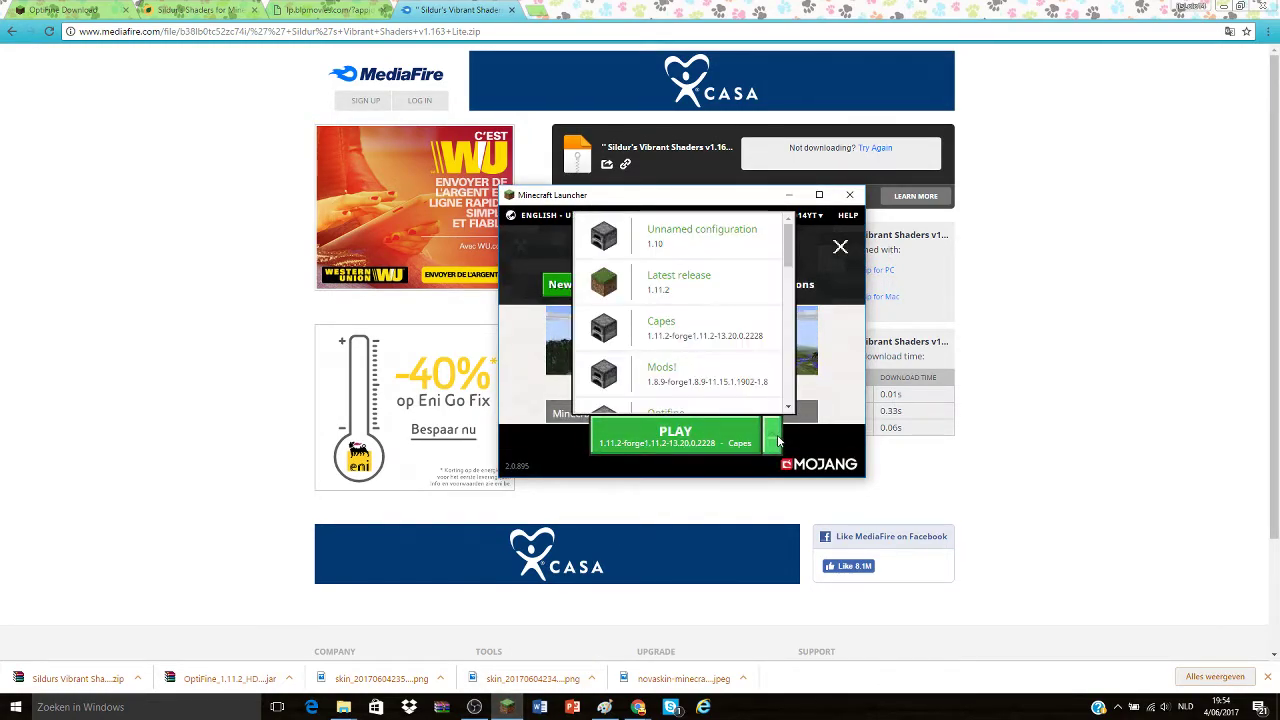
scroll(745, 342, down, 2)
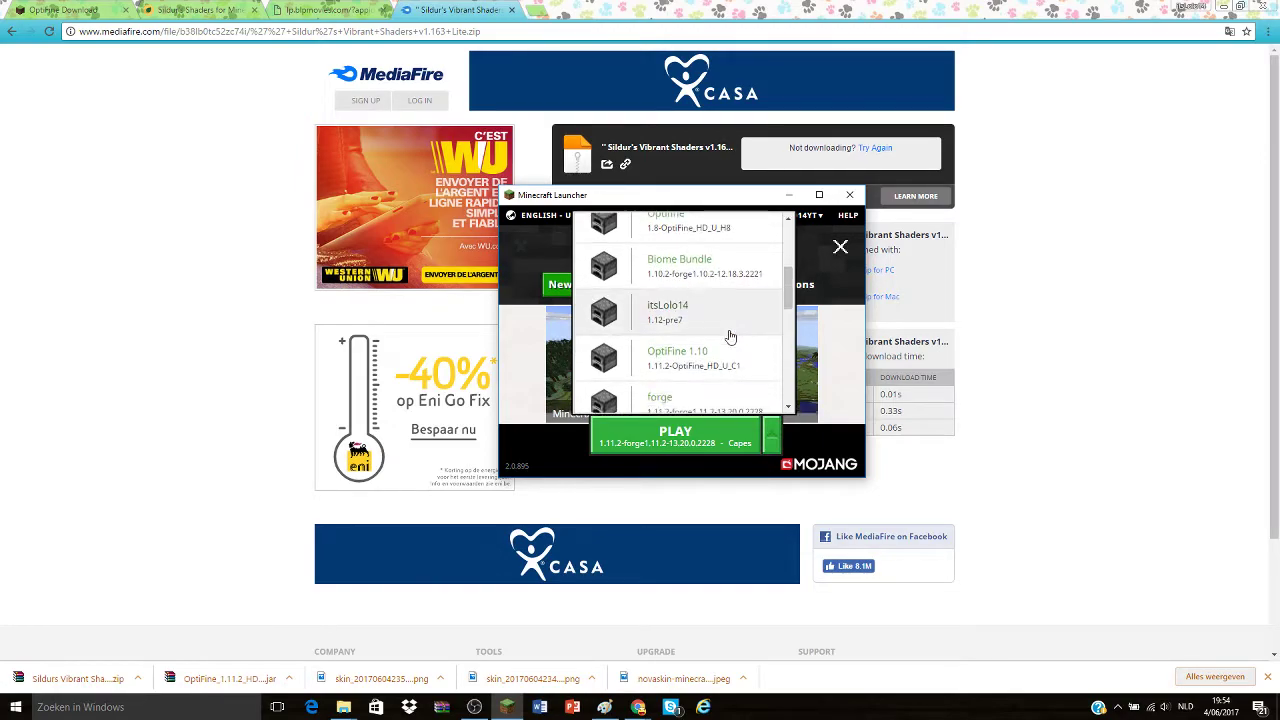
click(729, 362)
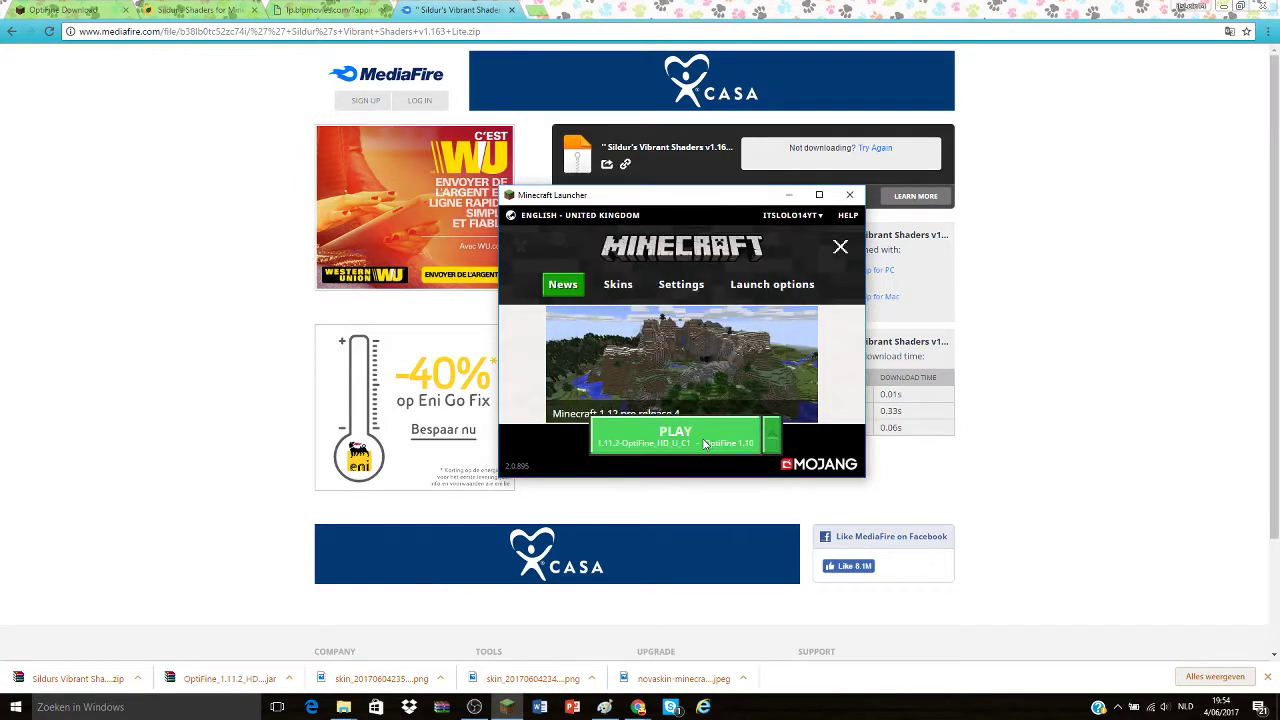
click(748, 438)
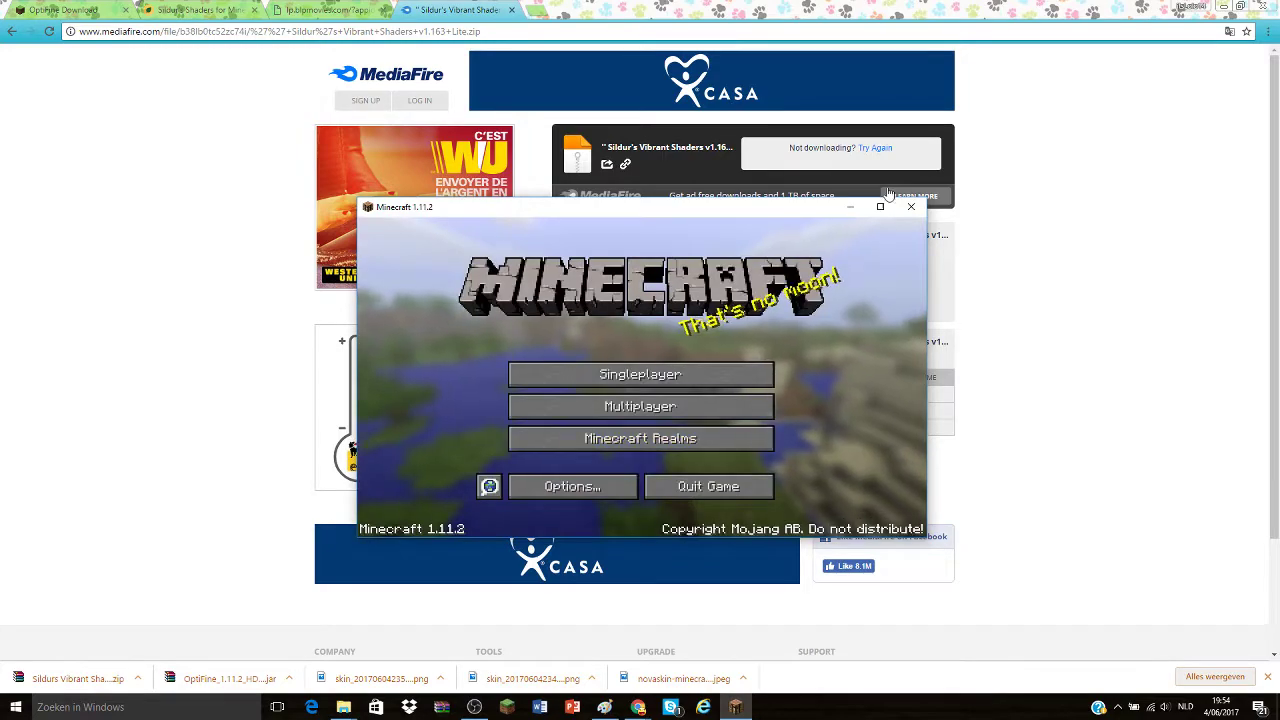
click(880, 206)
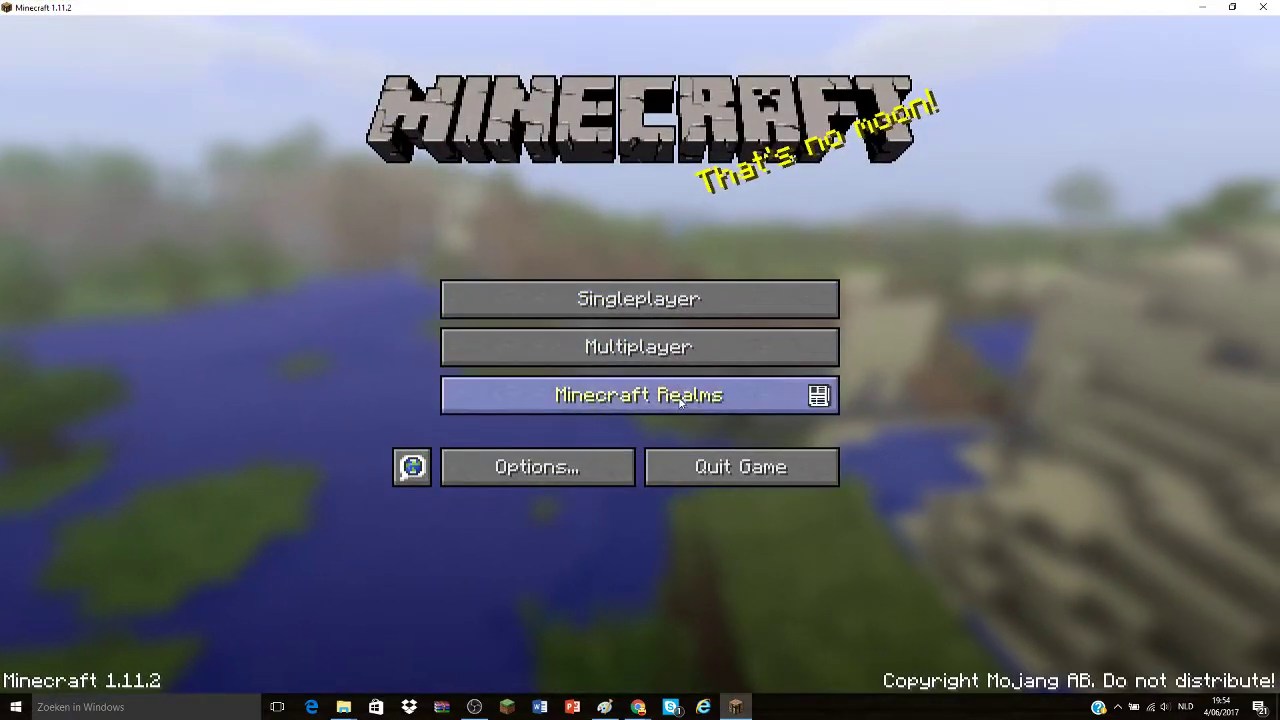
- Join the first realm in Minecraft Realms, move down to the street, and view the character from behind and from the front
click(610, 395)
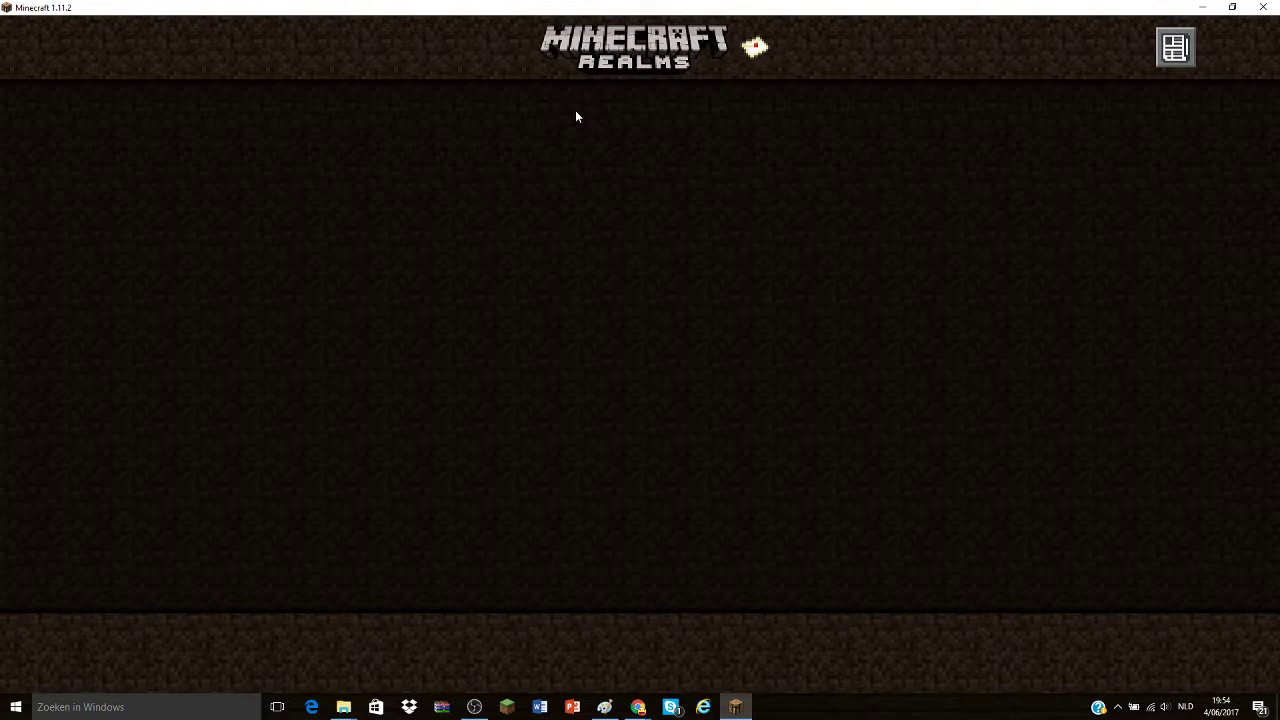
double_click(576, 117)
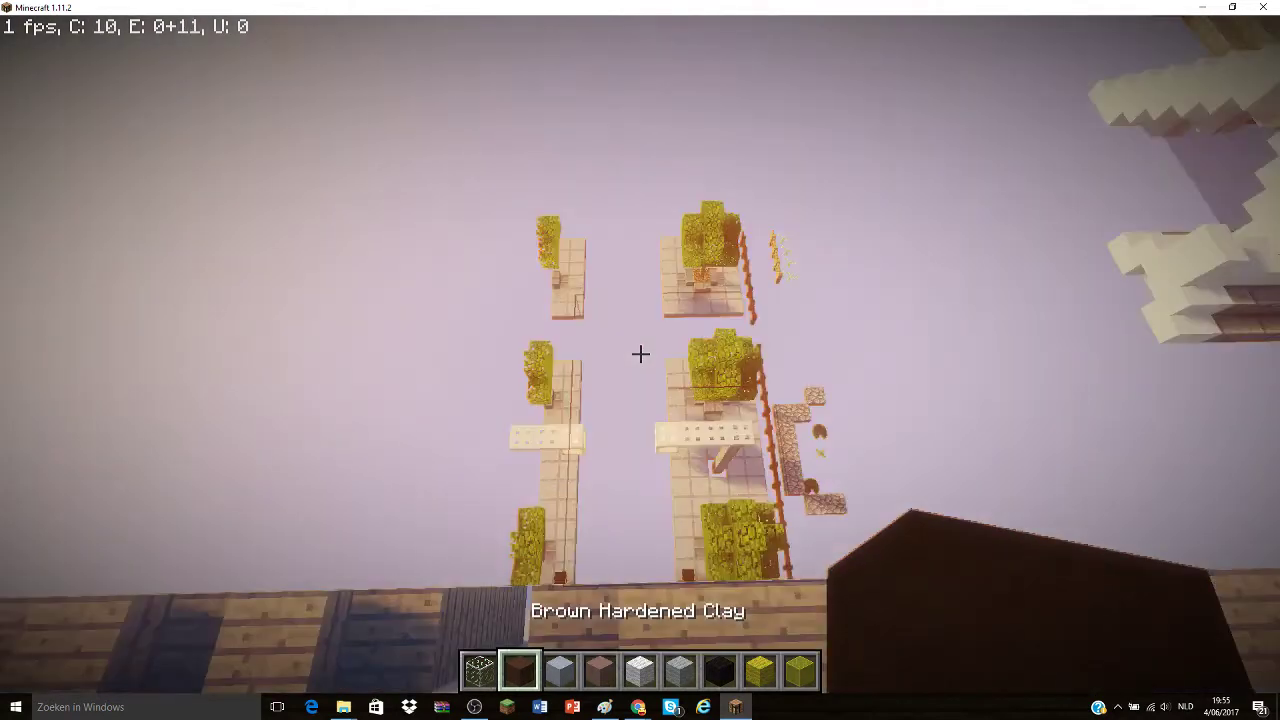
key(w)
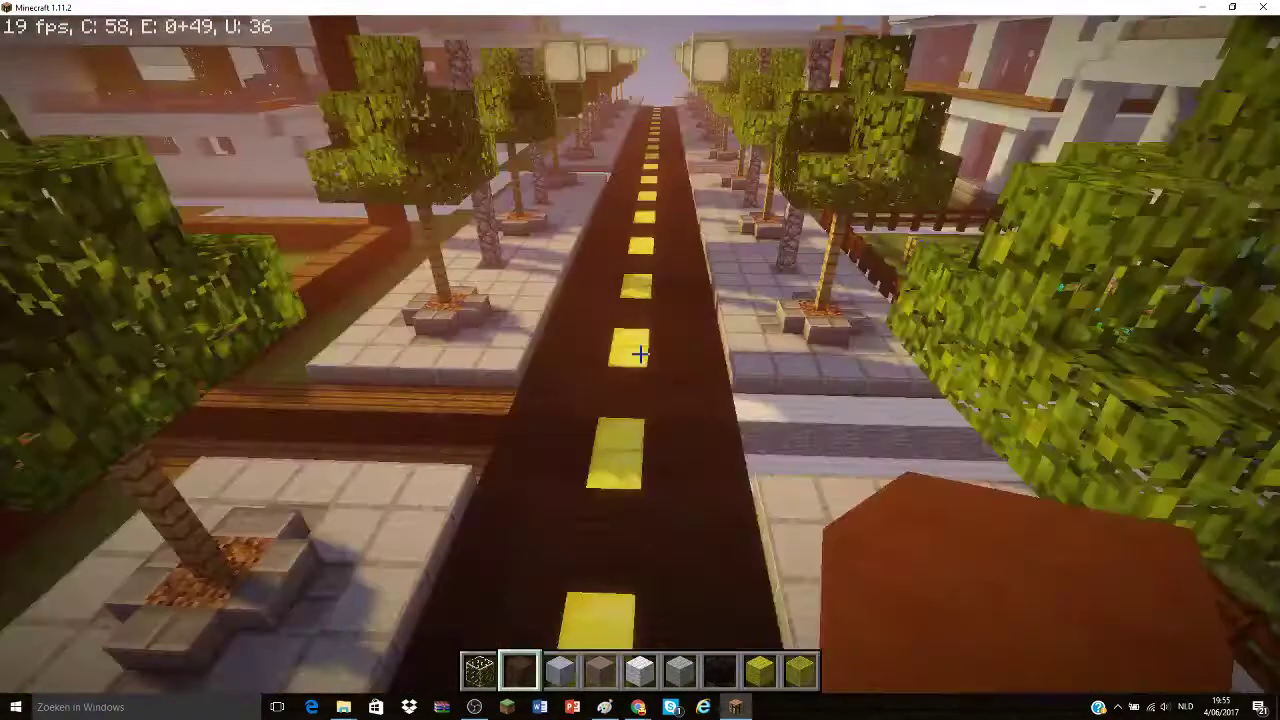
key(F5)
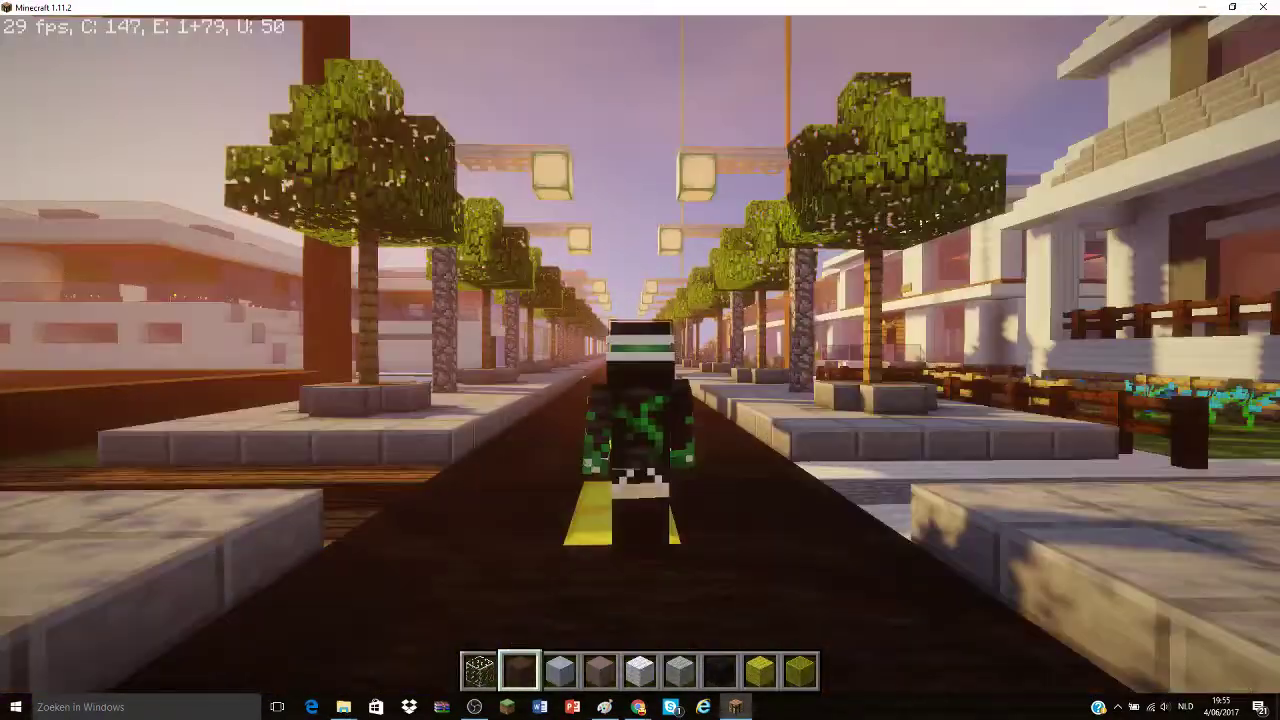
key(F5)
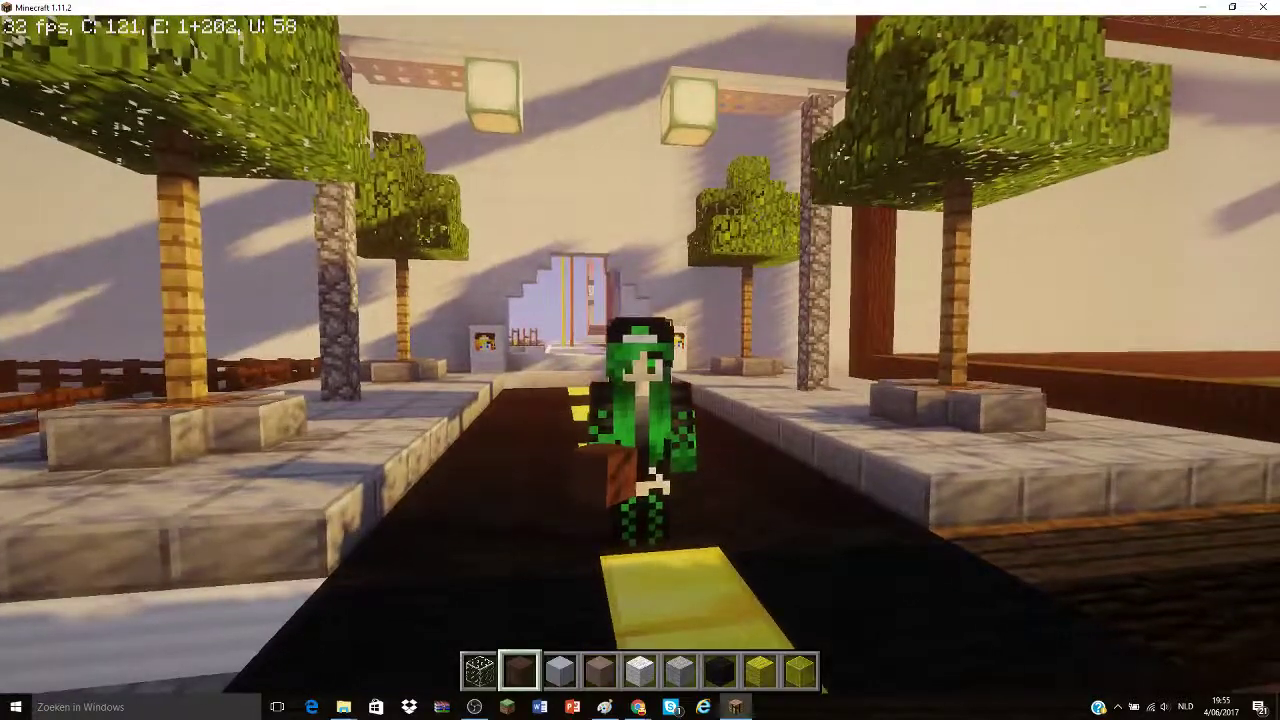